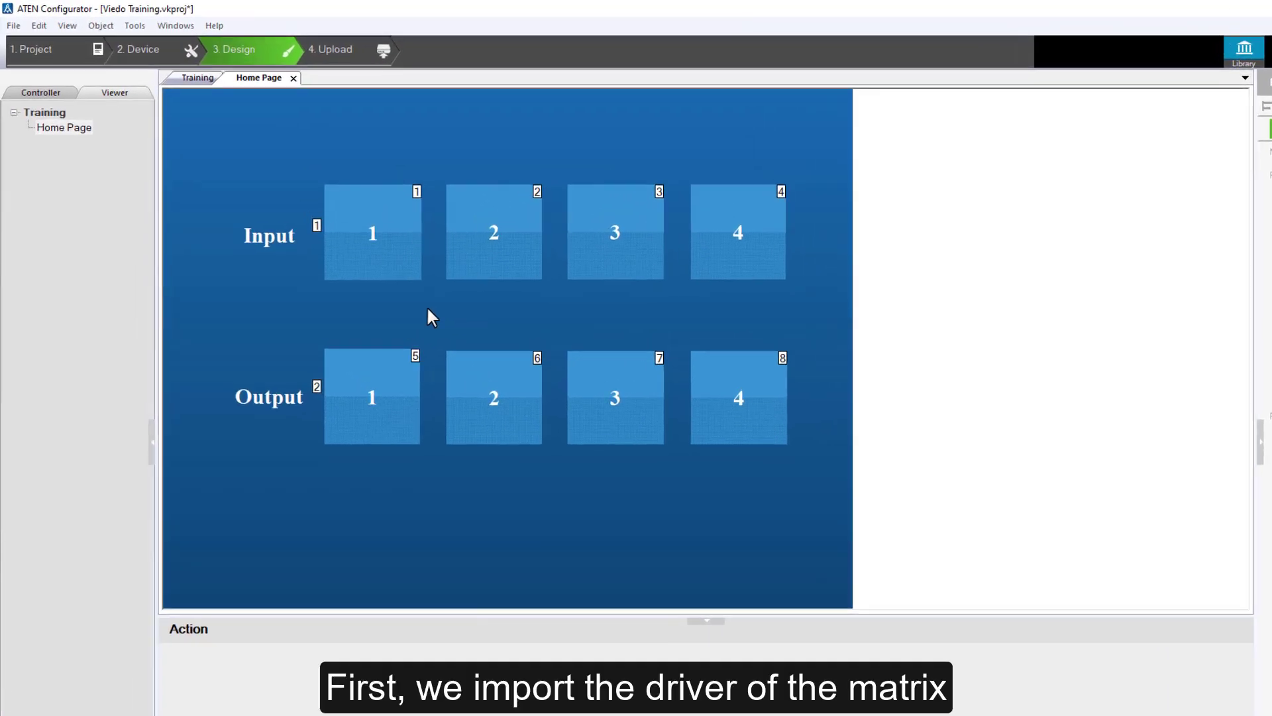
Assign the VM0404 video matrix switch driver from the ATEN device library to the Serial 1 port, searching the library for "vm"
{"action": "left_click", "coordinate": [157, 56]}
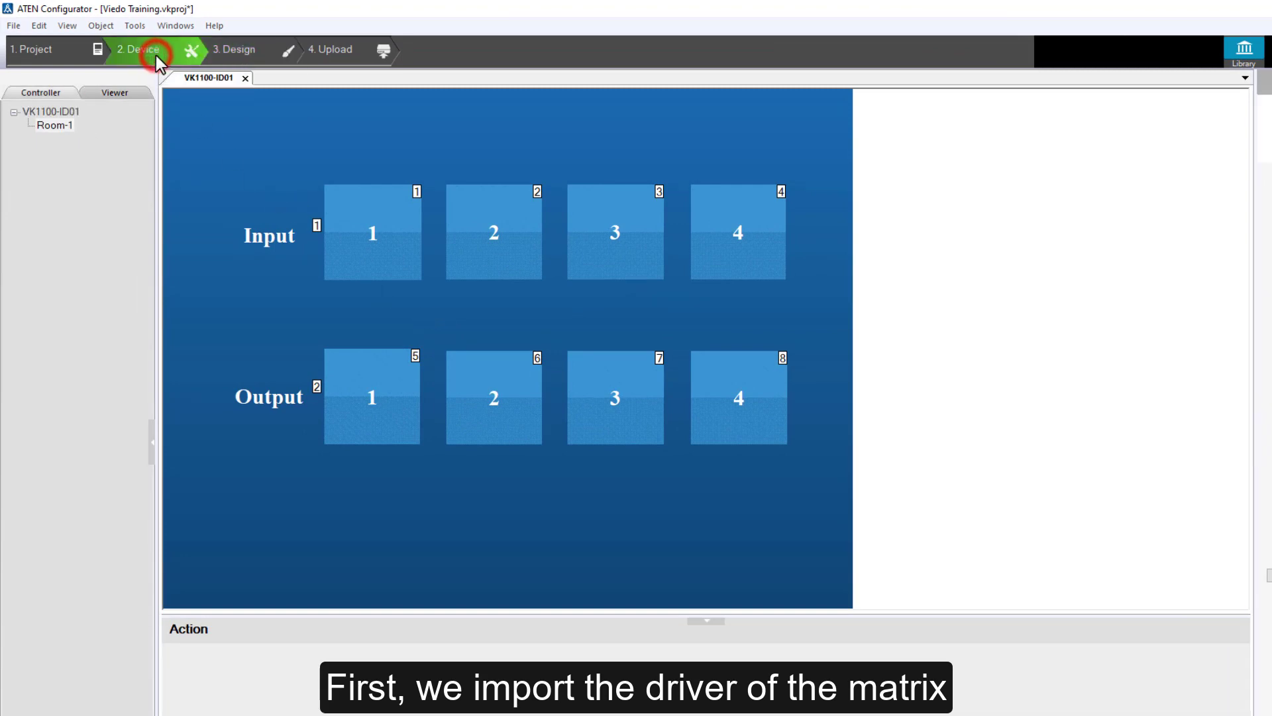
{"action": "left_click", "coordinate": [313, 175]}
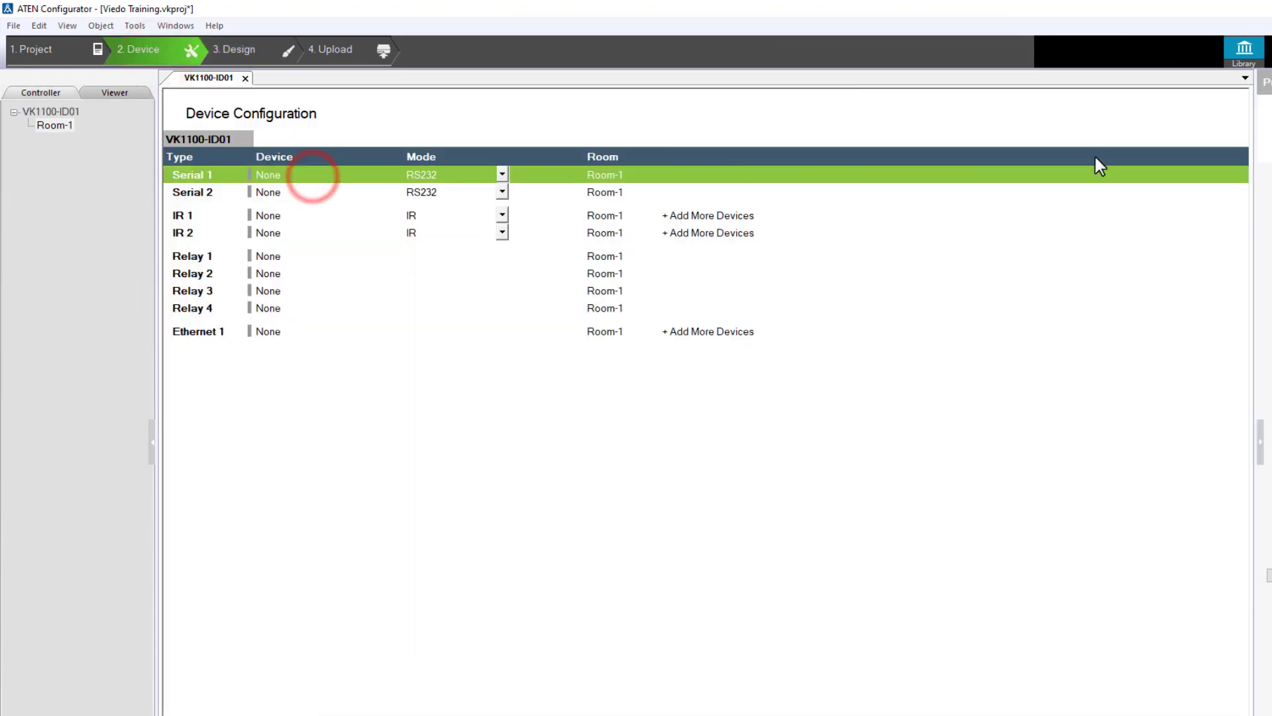
{"action": "left_click", "coordinate": [1244, 50]}
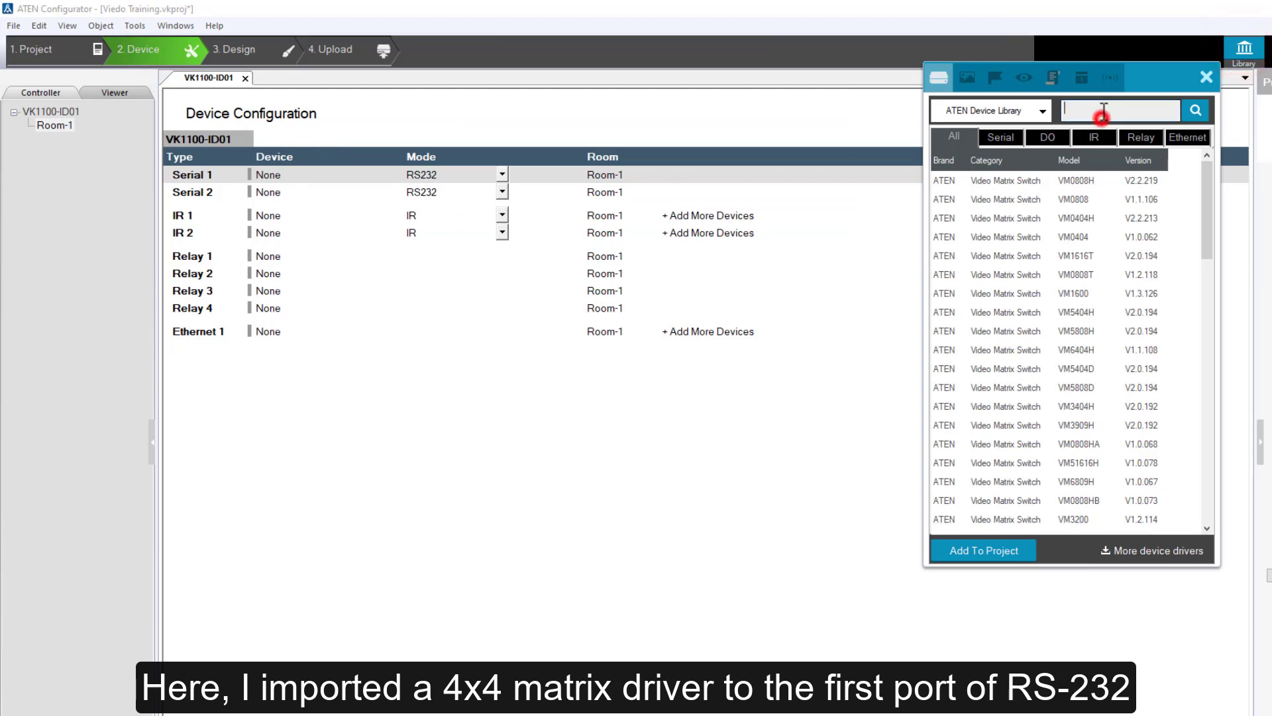
{"action": "left_click", "coordinate": [1098, 112]}
{"action": "type", "text": "vm0"}
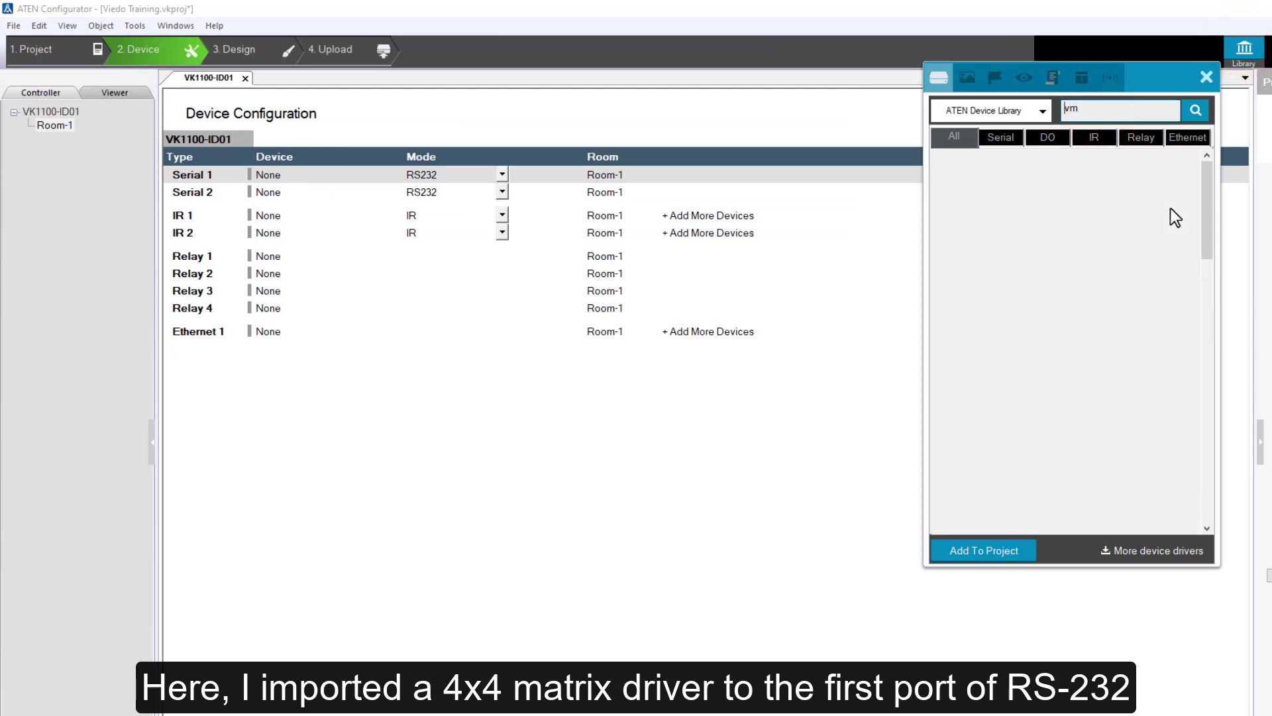
{"action": "key", "text": "BackSpace"}
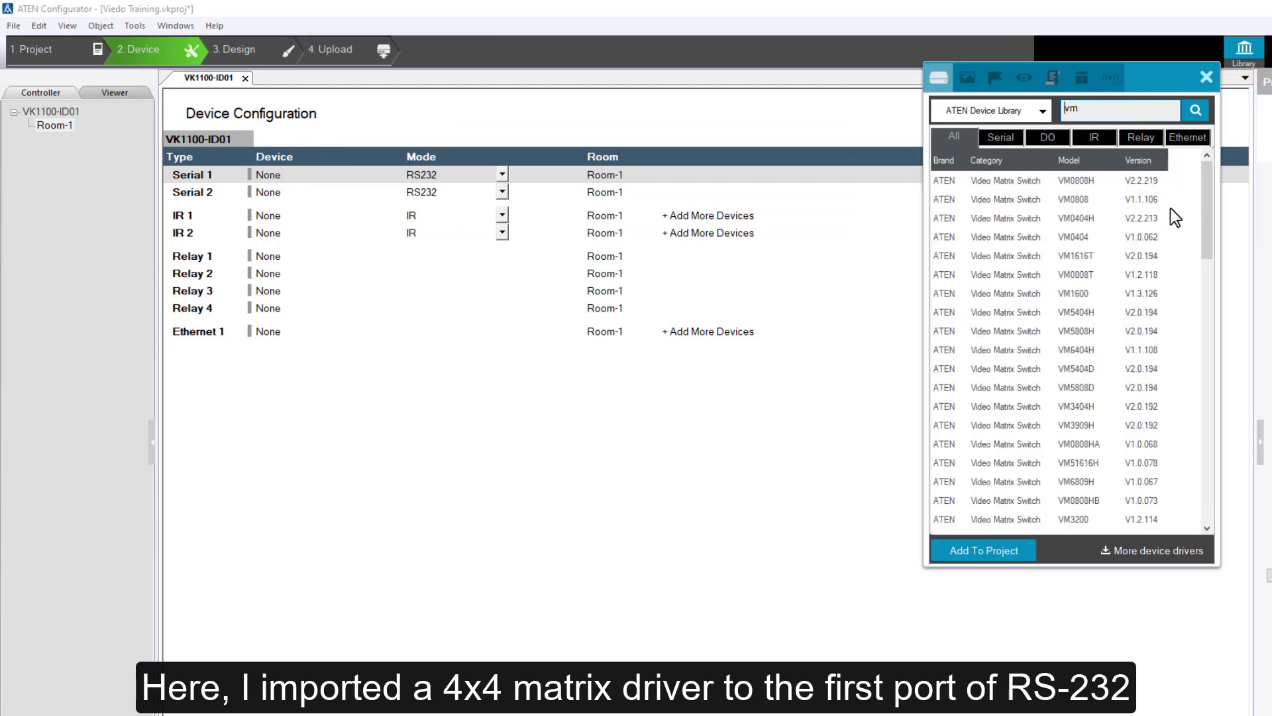
{"action": "double_click", "coordinate": [1084, 239]}
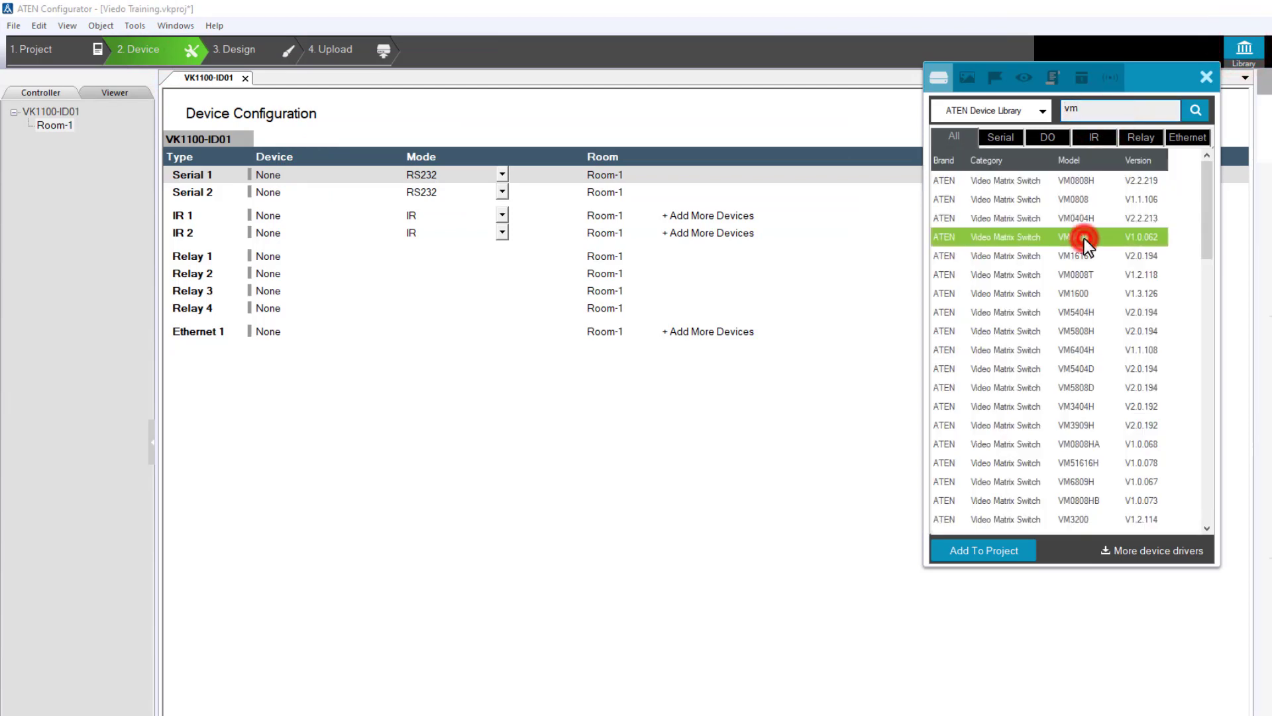
{"action": "left_click", "coordinate": [1206, 78]}
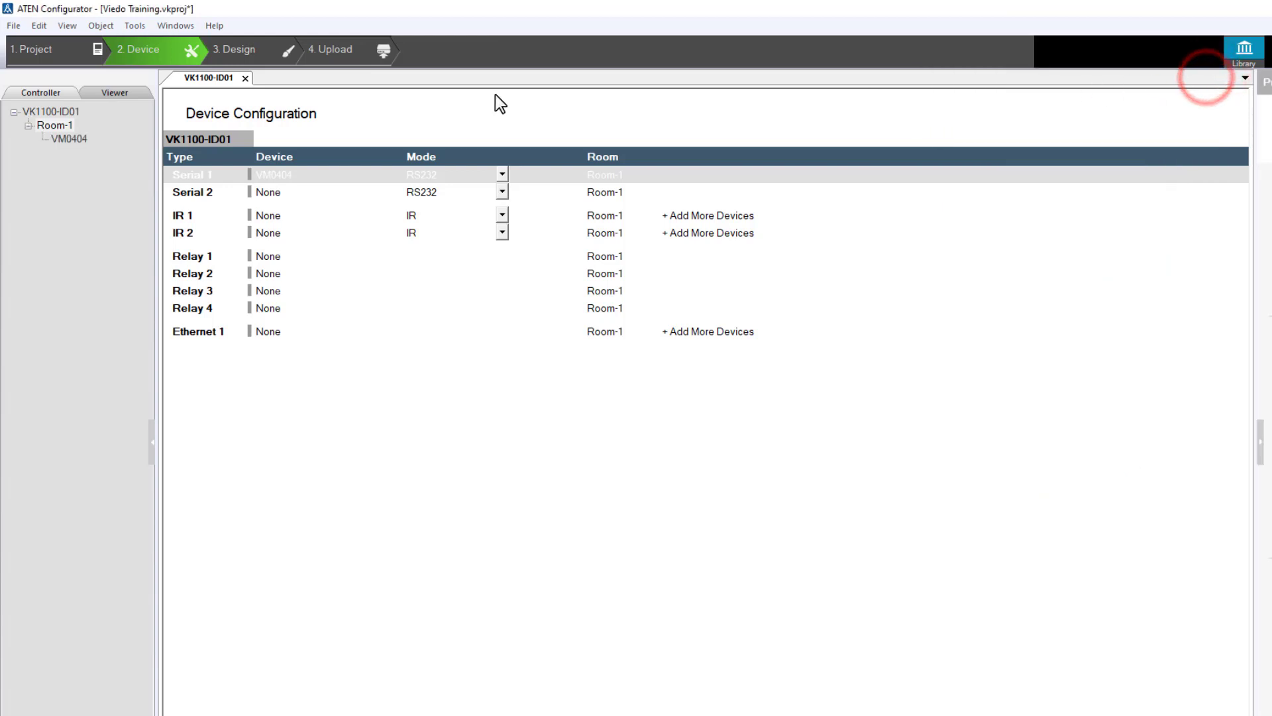
{"action": "left_click", "coordinate": [387, 175]}
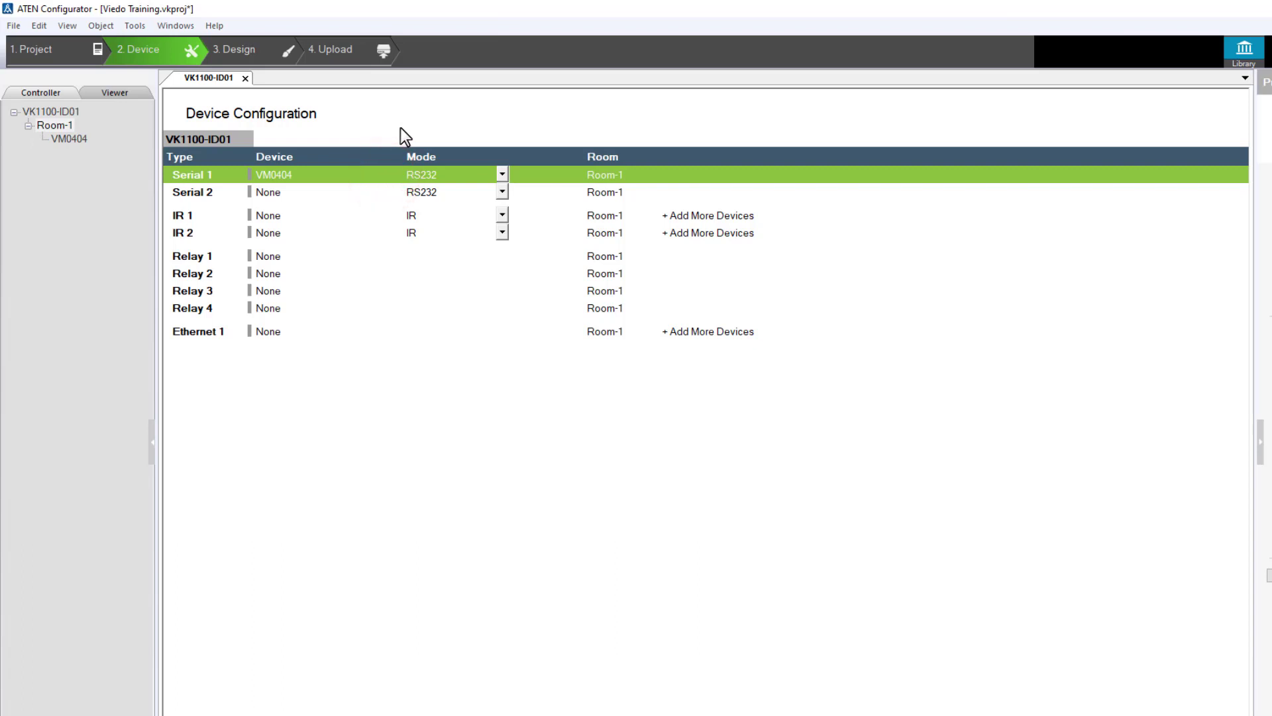
Create a design flag named Input with a numeric ASCII range of 1 to 4
{"action": "left_click", "coordinate": [280, 57]}
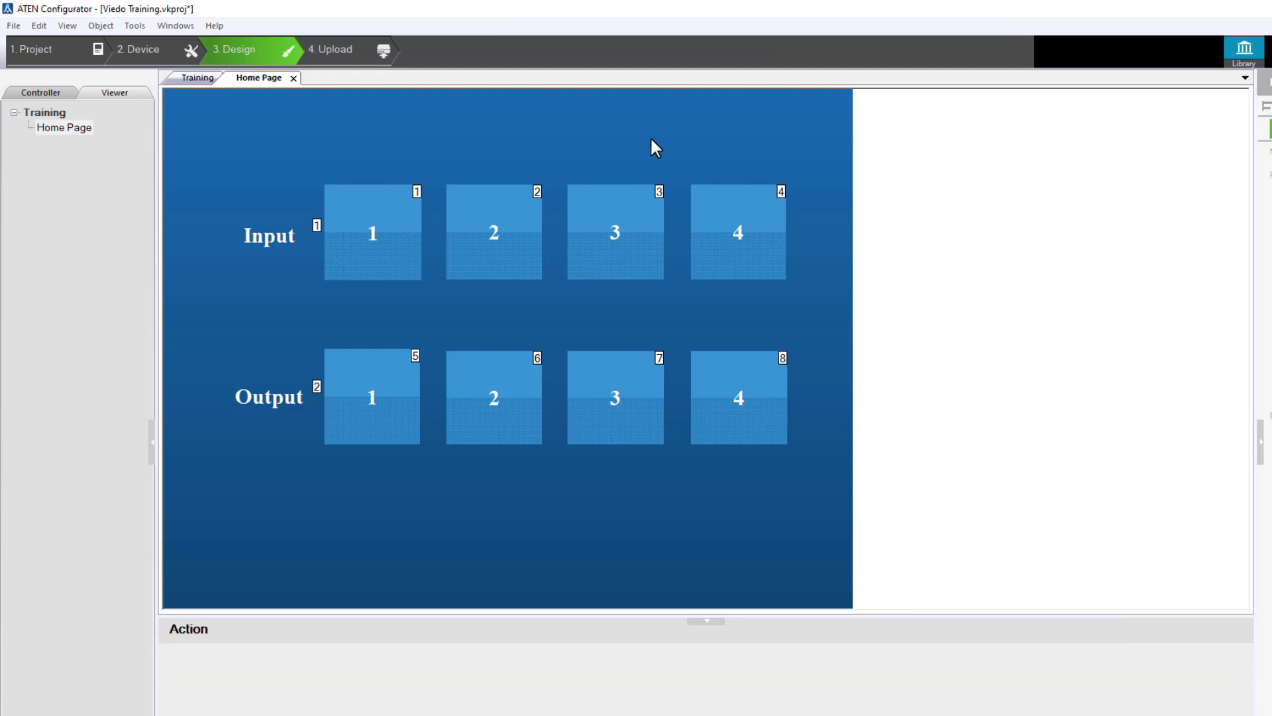
{"action": "left_click", "coordinate": [1243, 48]}
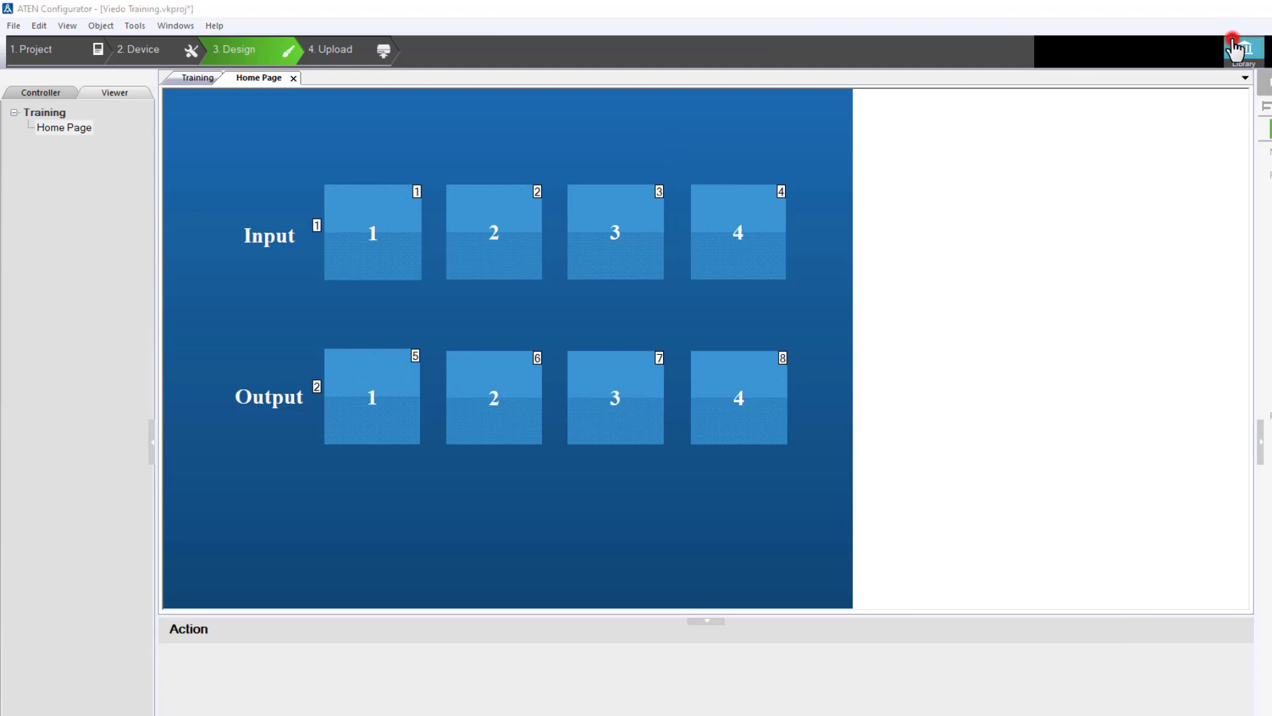
{"action": "left_click", "coordinate": [995, 81]}
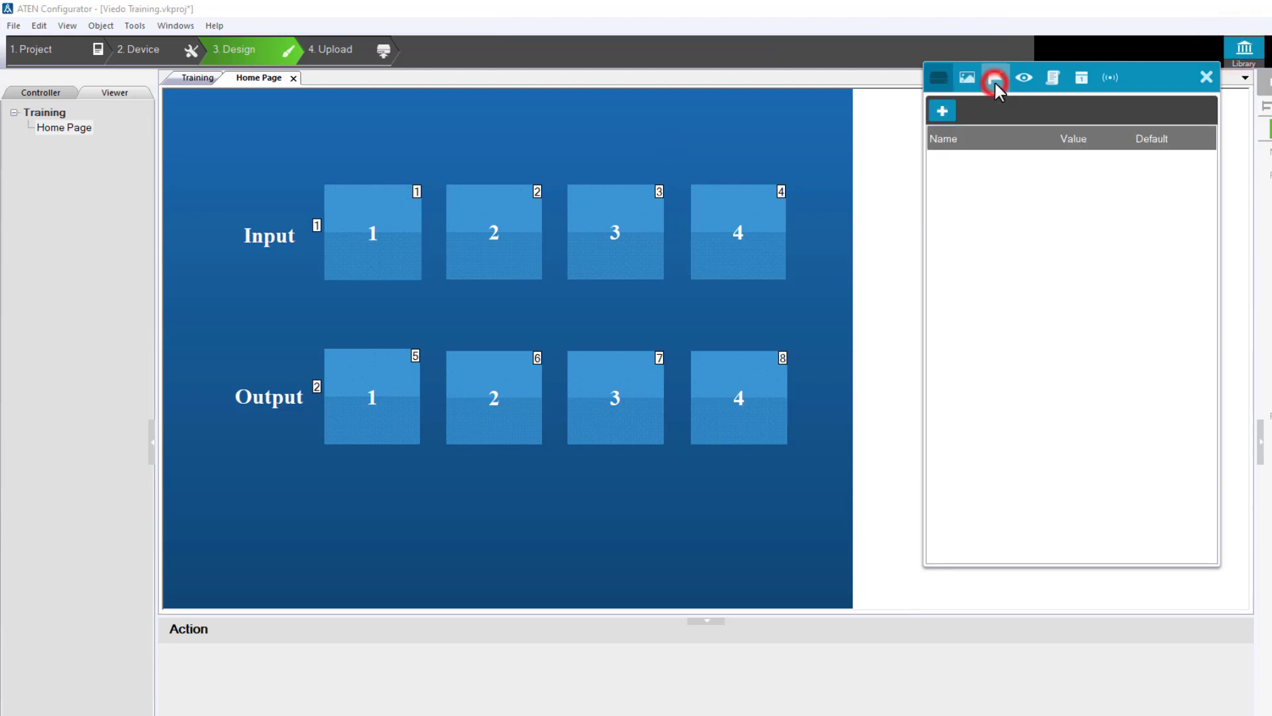
{"action": "left_click", "coordinate": [942, 111]}
{"action": "left_click", "coordinate": [1058, 273]}
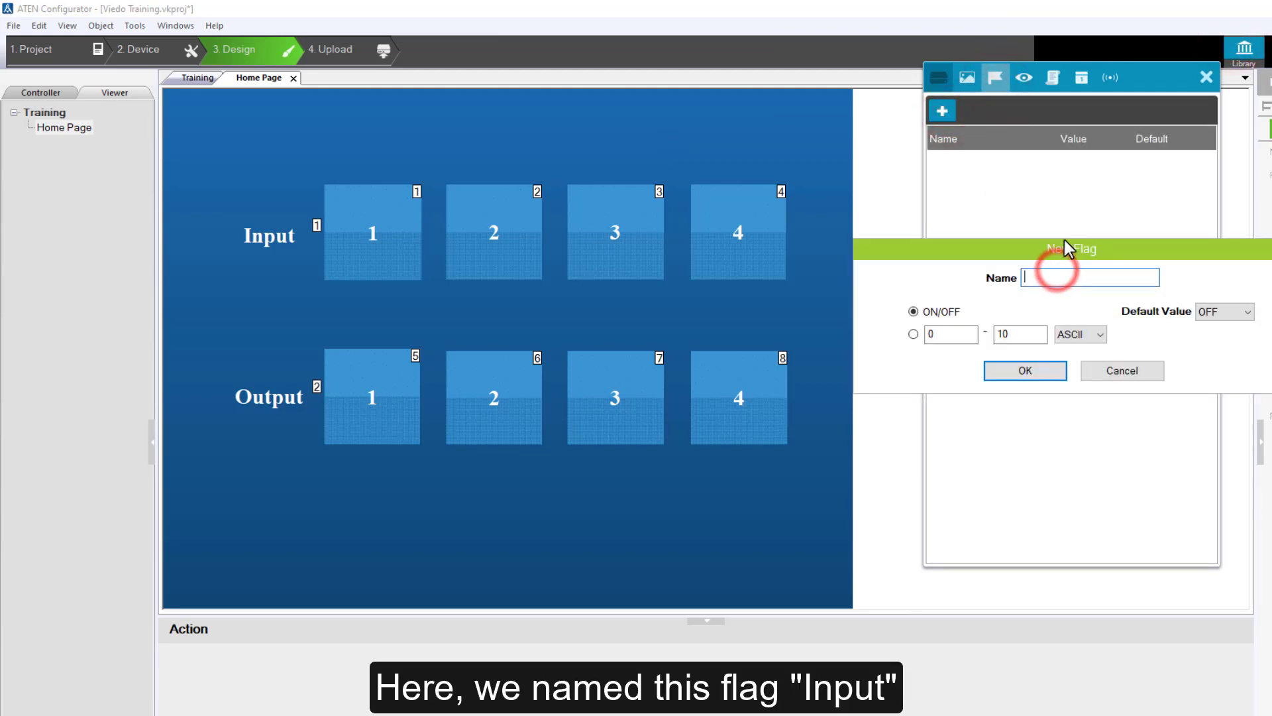
{"action": "type", "text": "Input"}
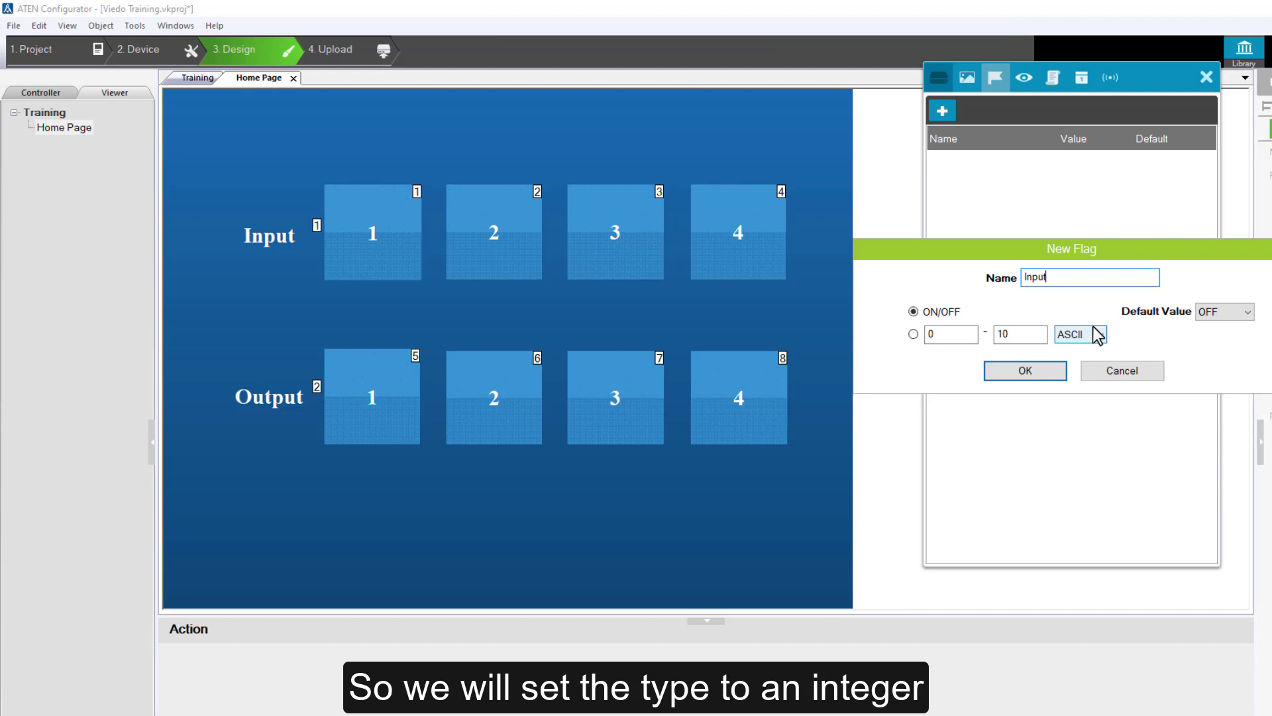
{"action": "left_click", "coordinate": [913, 335]}
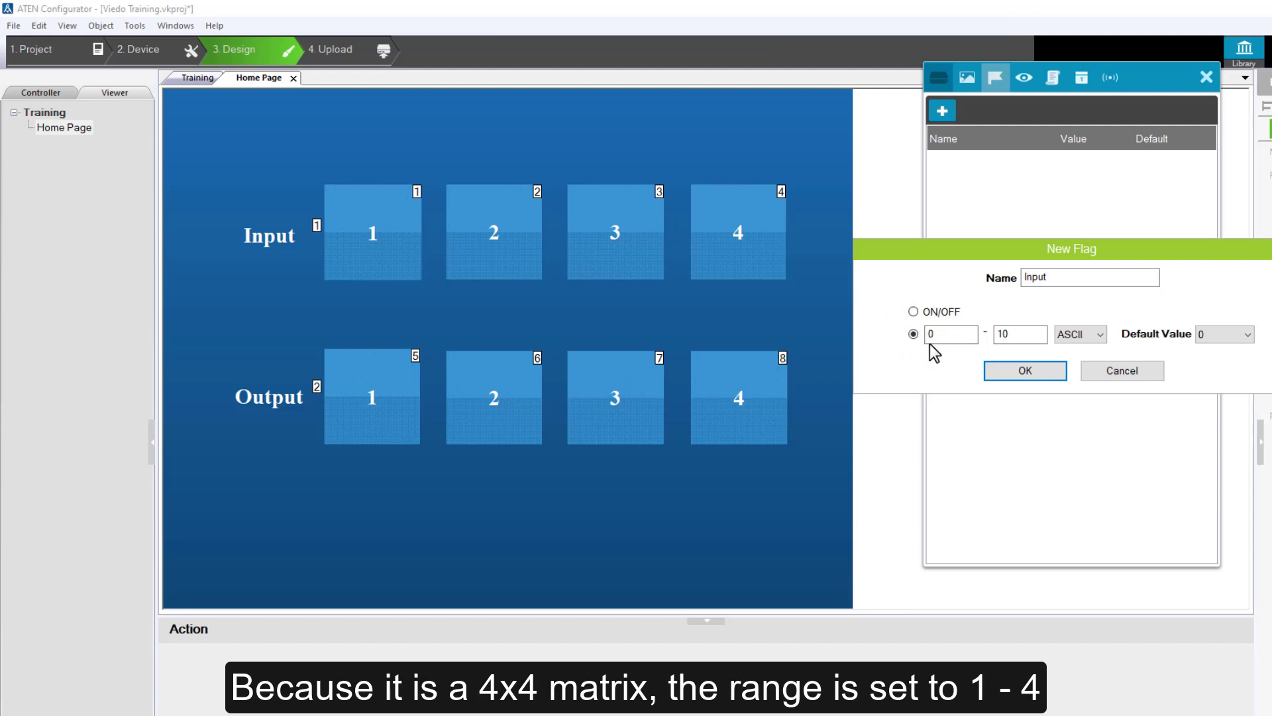
{"action": "left_click_drag", "start_coordinate": [938, 333], "coordinate": [925, 335]}
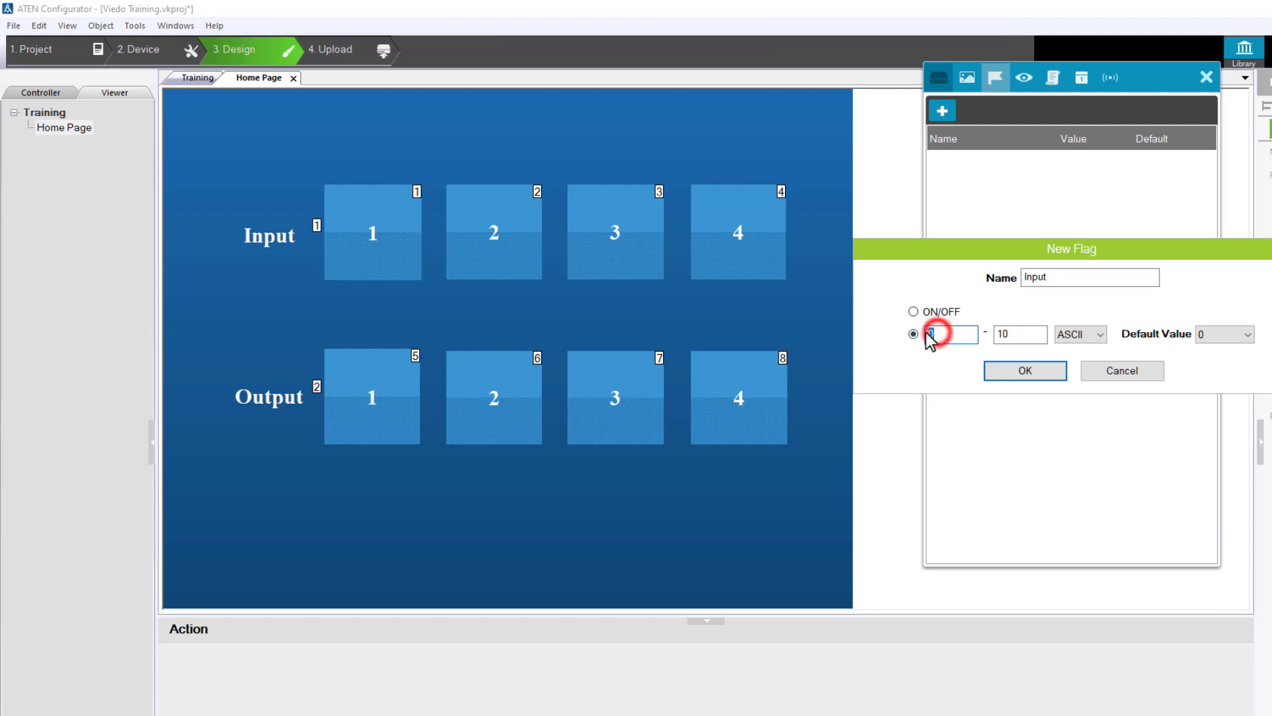
{"action": "type", "text": "1"}
{"action": "left_click_drag", "start_coordinate": [1014, 333], "coordinate": [988, 334]}
{"action": "type", "text": "4"}
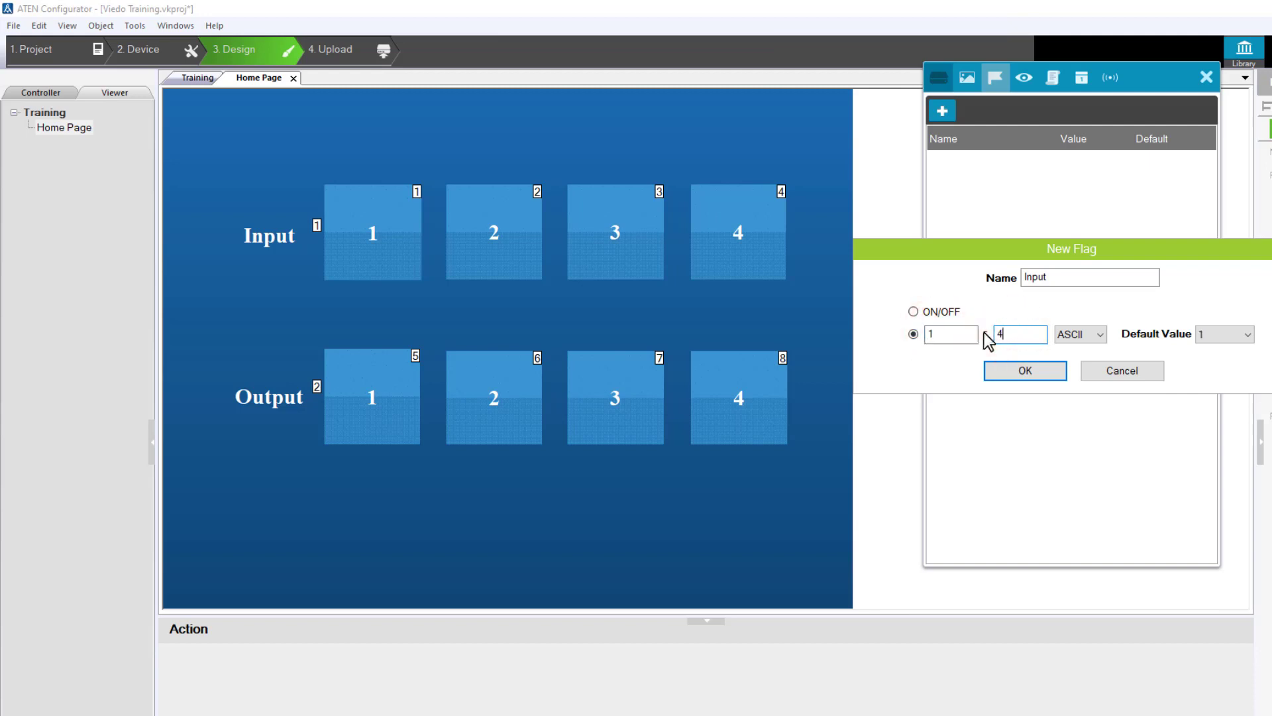
{"action": "key", "text": "Return"}
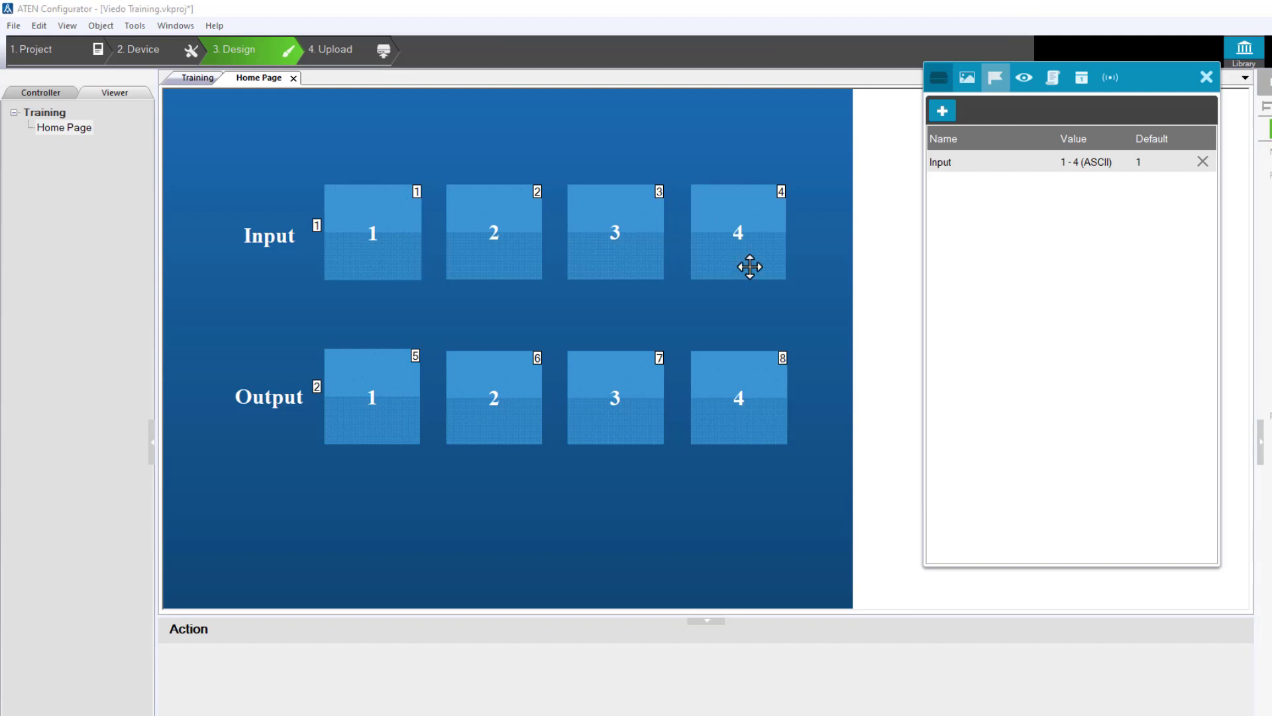
Add a Set Flag command to input button 1 that sets the Input flag to 1
{"action": "left_click", "coordinate": [397, 268]}
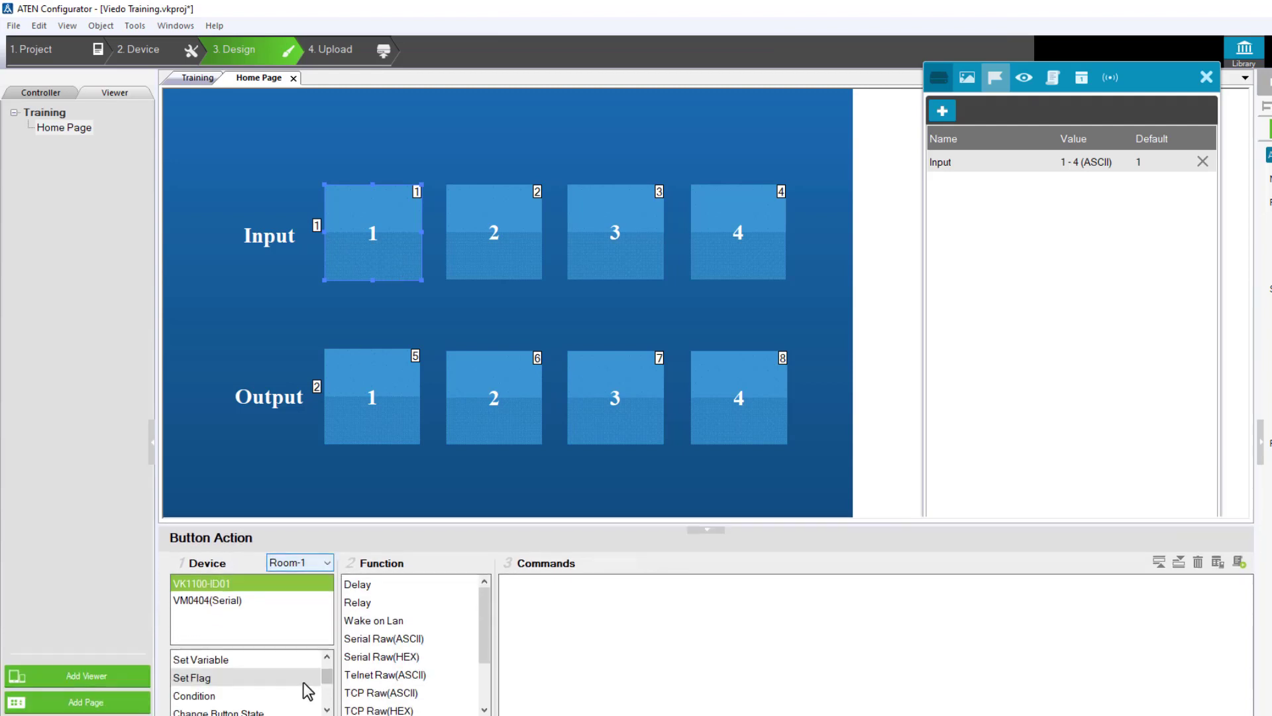
{"action": "left_click", "coordinate": [304, 674]}
{"action": "left_click", "coordinate": [396, 582]}
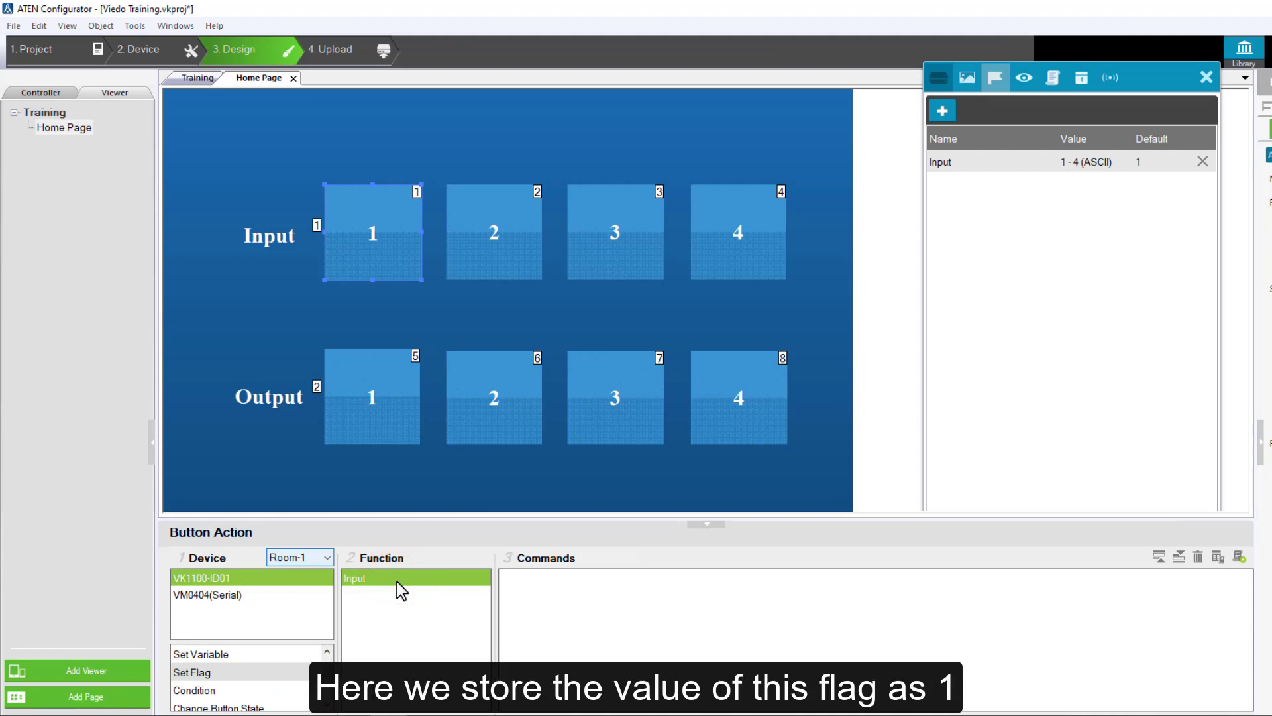
{"action": "double_click", "coordinate": [396, 581]}
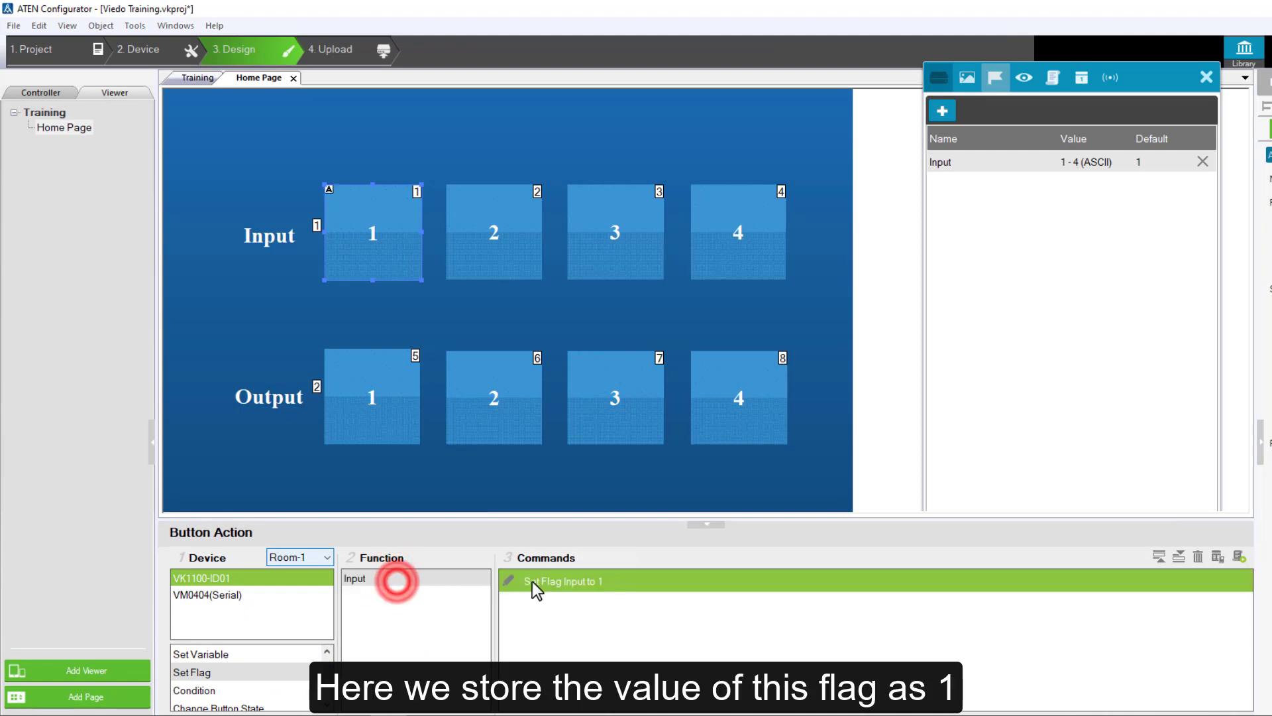
{"action": "left_click", "coordinate": [630, 581]}
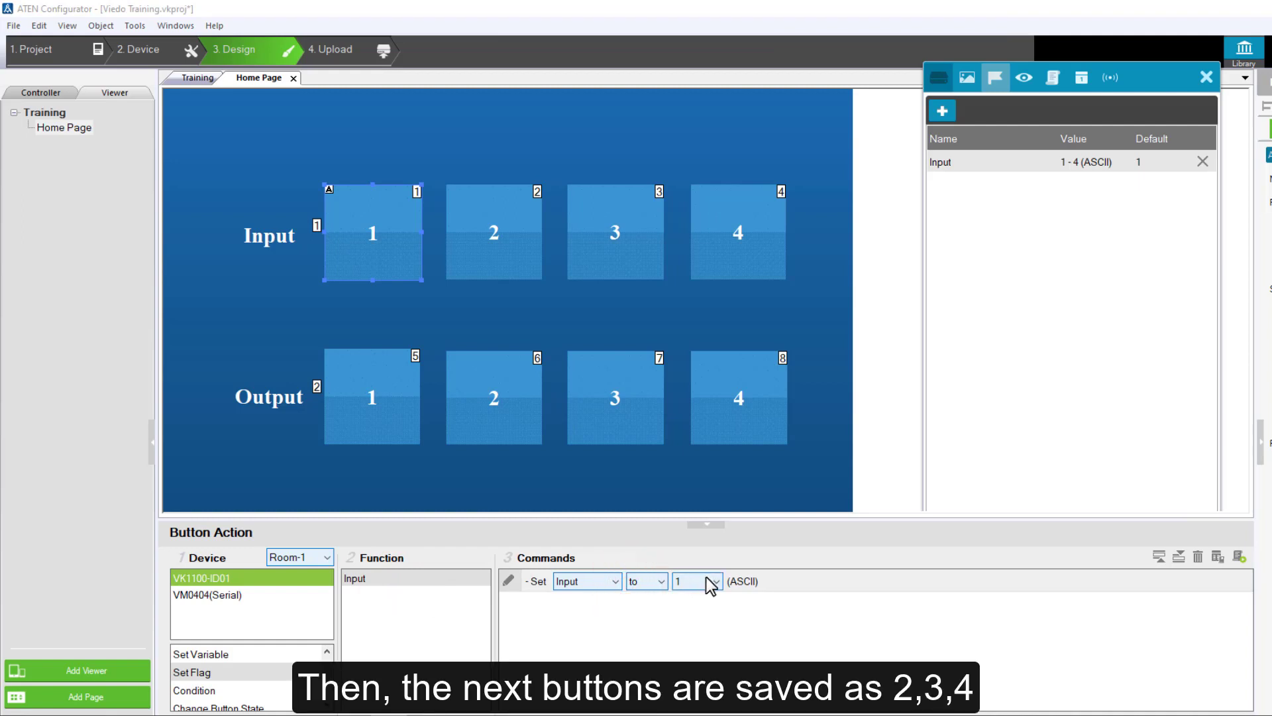
{"action": "left_click", "coordinate": [666, 611]}
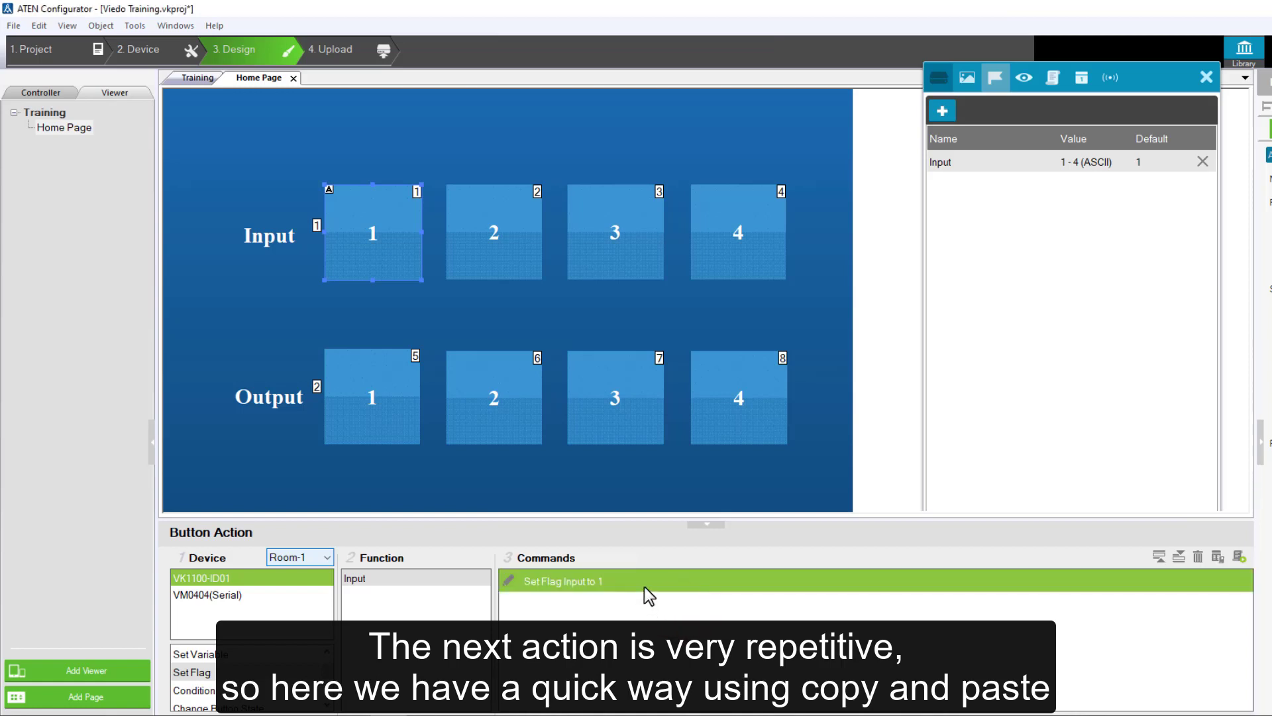
Copy the Set Flag command from input button 1 to input button 2 and set its flag value to 2
{"action": "left_click", "coordinate": [618, 577]}
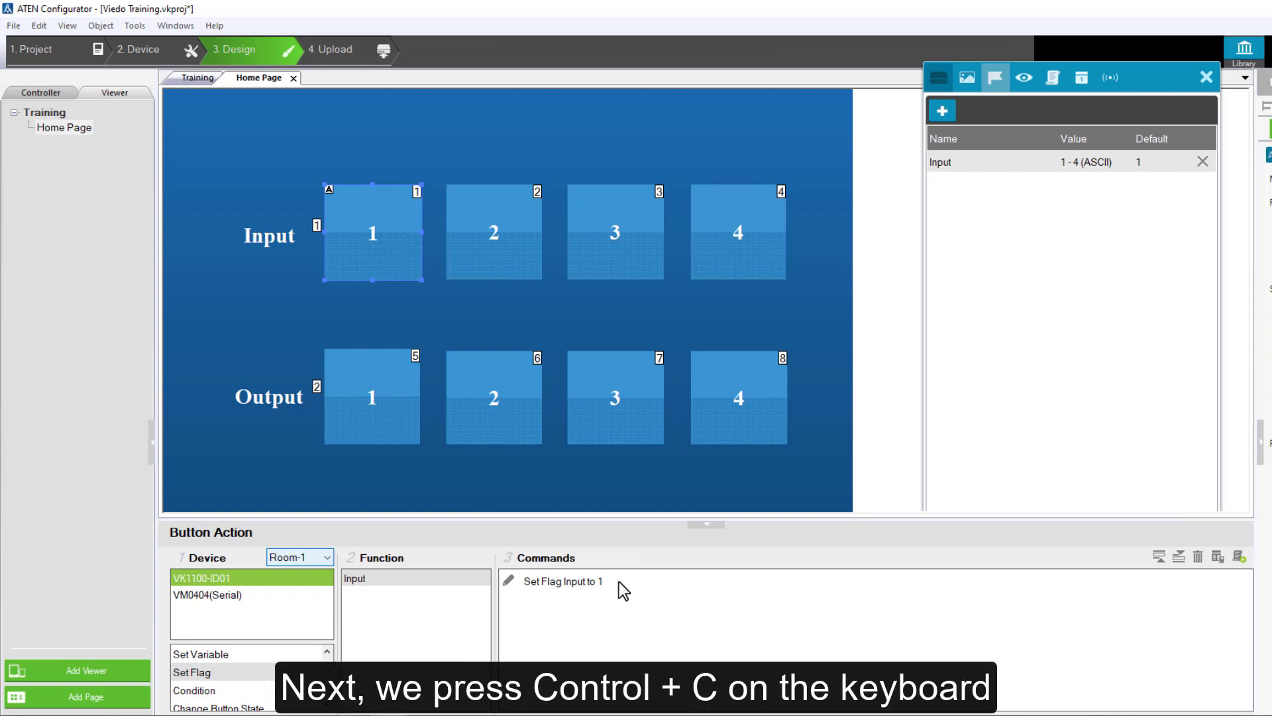
{"action": "left_click", "coordinate": [619, 581]}
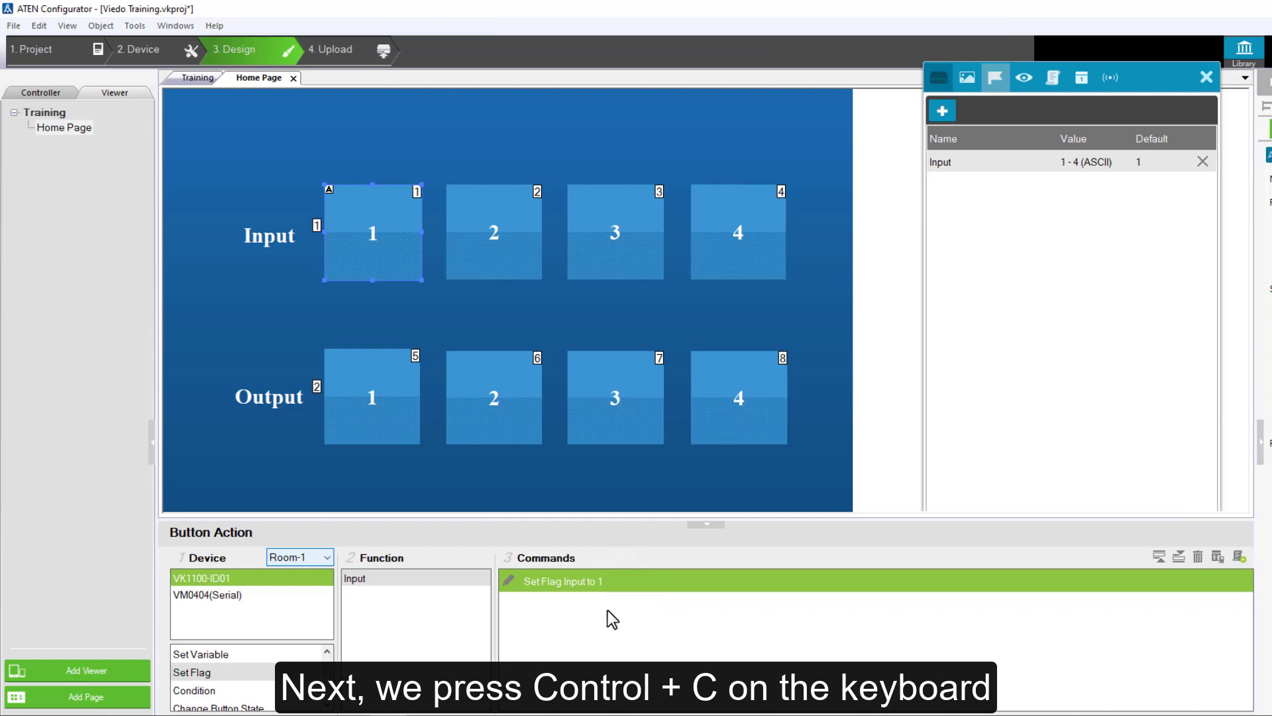
{"action": "key", "text": "ctrl+c"}
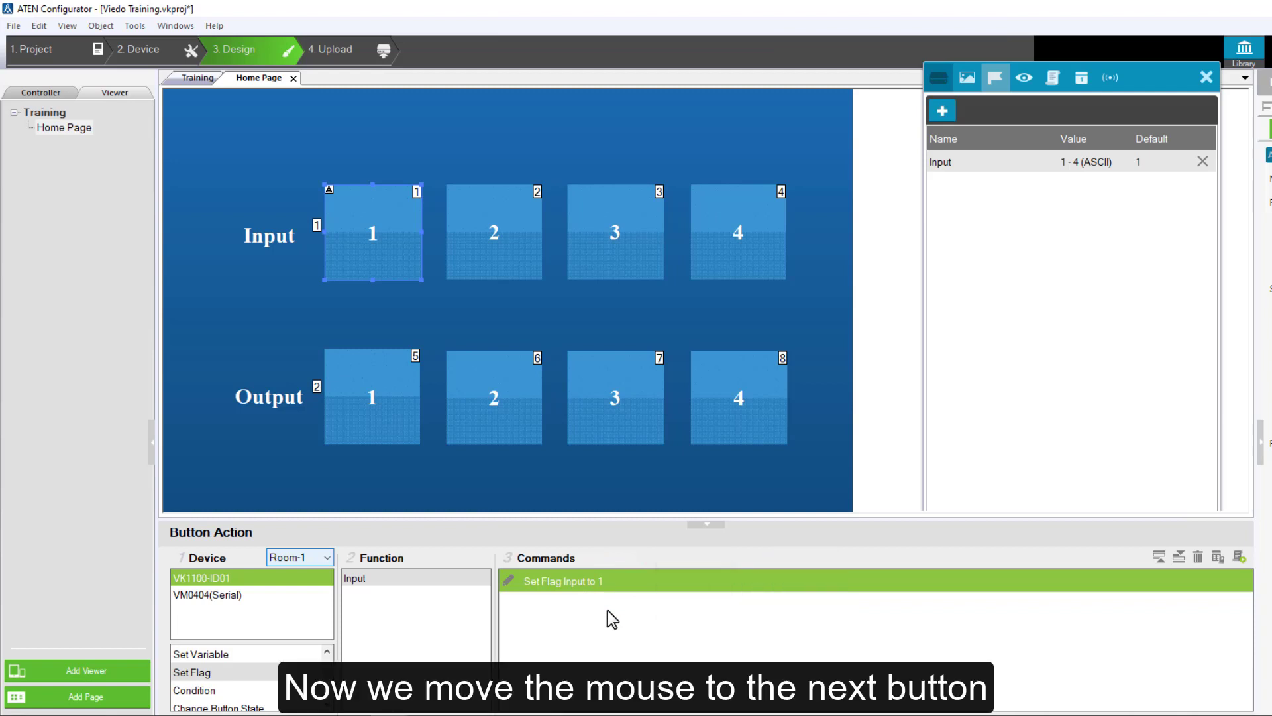
{"action": "left_click", "coordinate": [517, 229]}
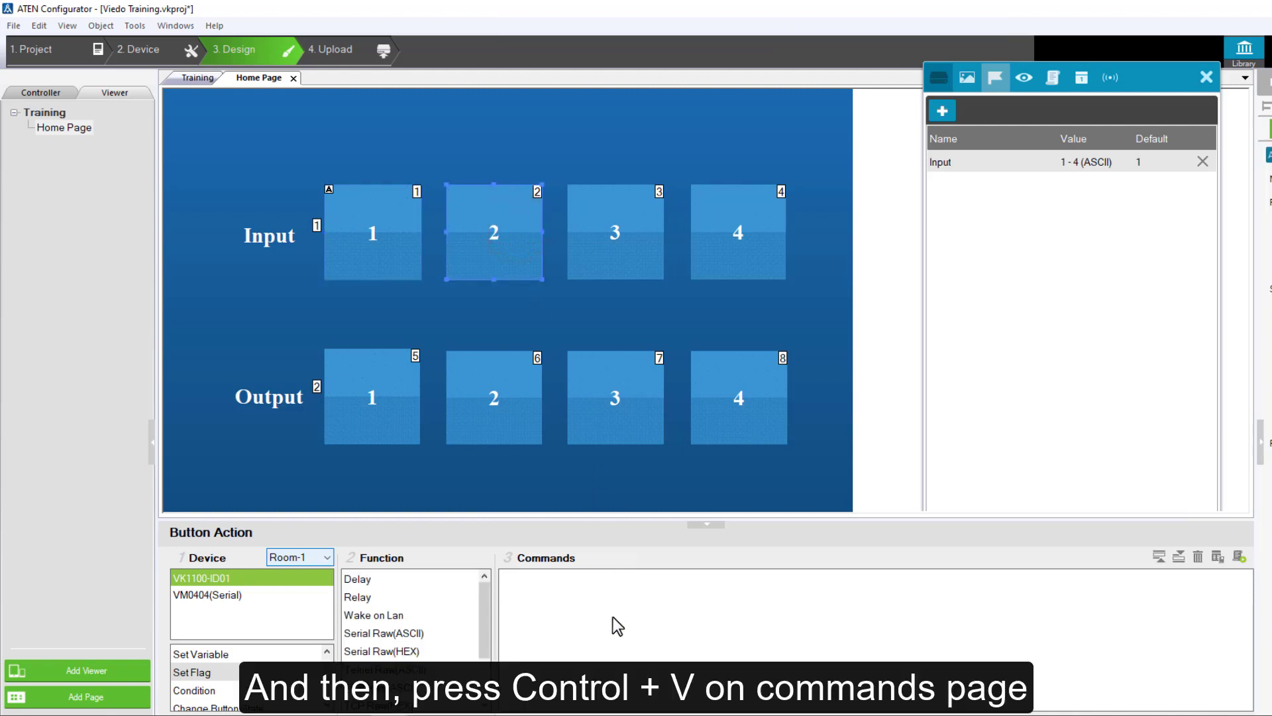
{"action": "left_click", "coordinate": [618, 594]}
{"action": "key", "text": "ctrl+v"}
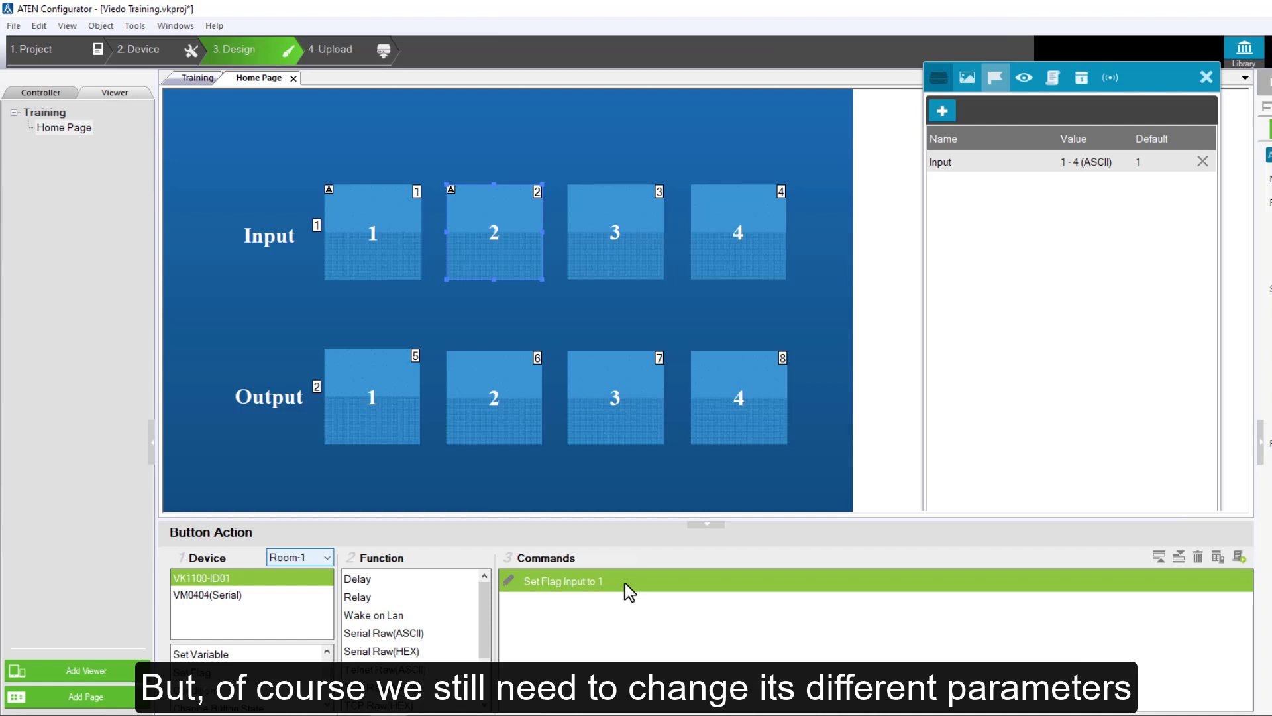
{"action": "double_click", "coordinate": [625, 583]}
{"action": "left_click", "coordinate": [698, 582]}
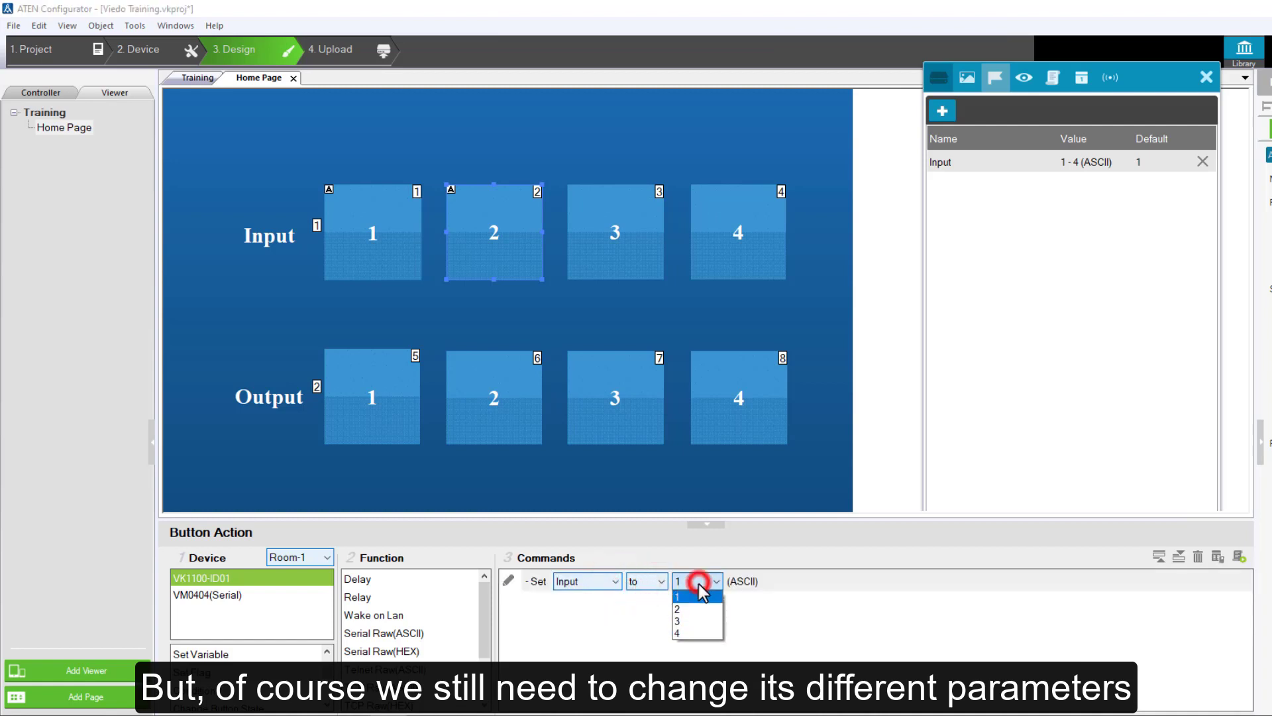
{"action": "left_click", "coordinate": [699, 608]}
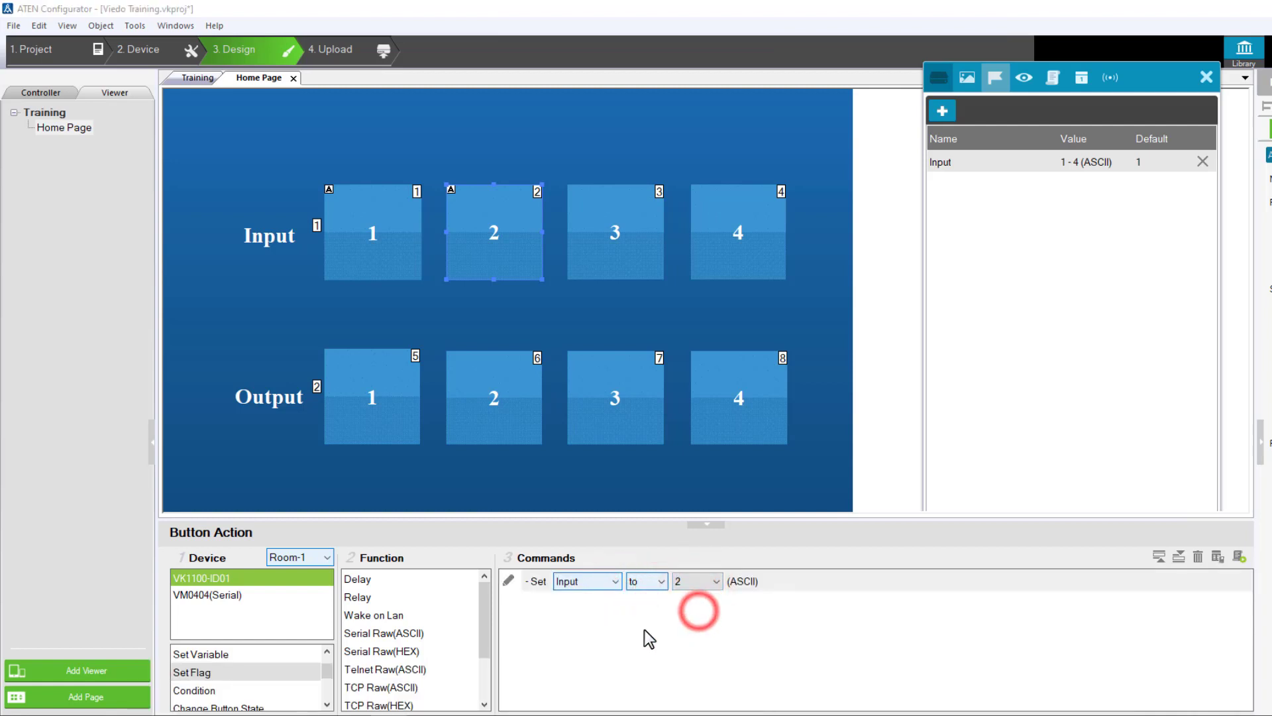
{"action": "left_click", "coordinate": [646, 630]}
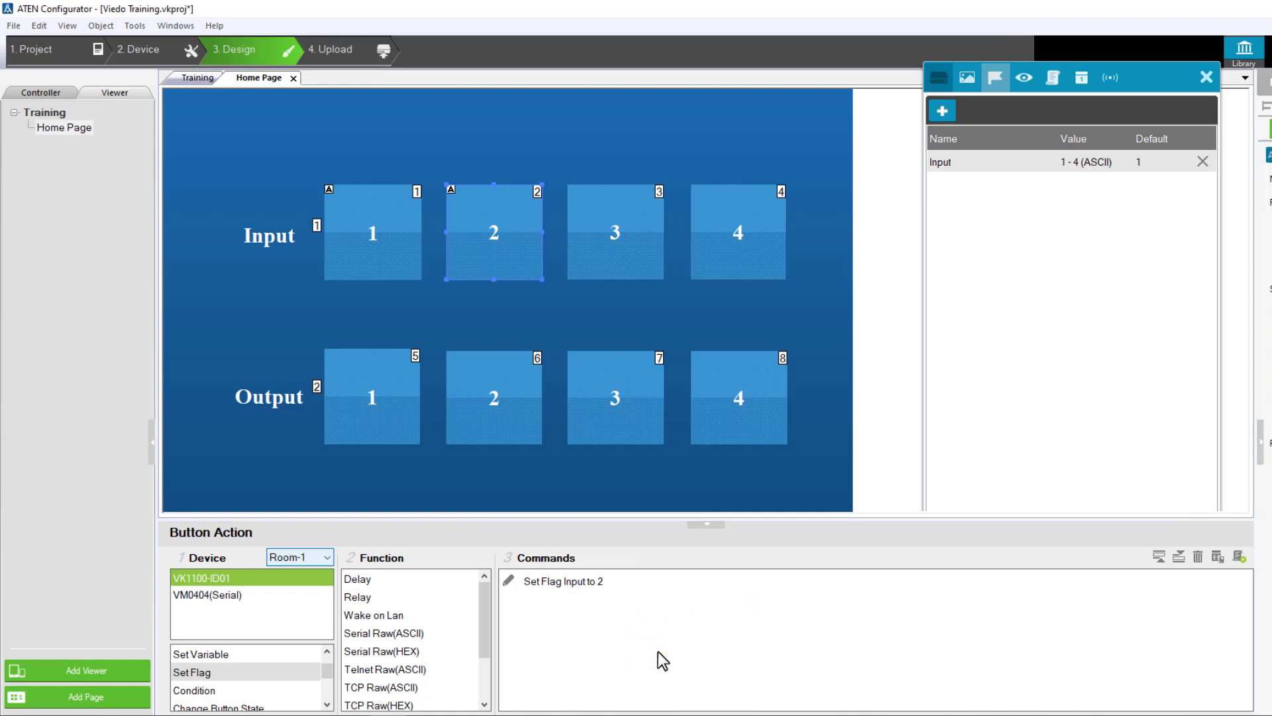
Paste the copied Set Flag command into input button 3 and set its flag value to 3
{"action": "left_click", "coordinate": [656, 250]}
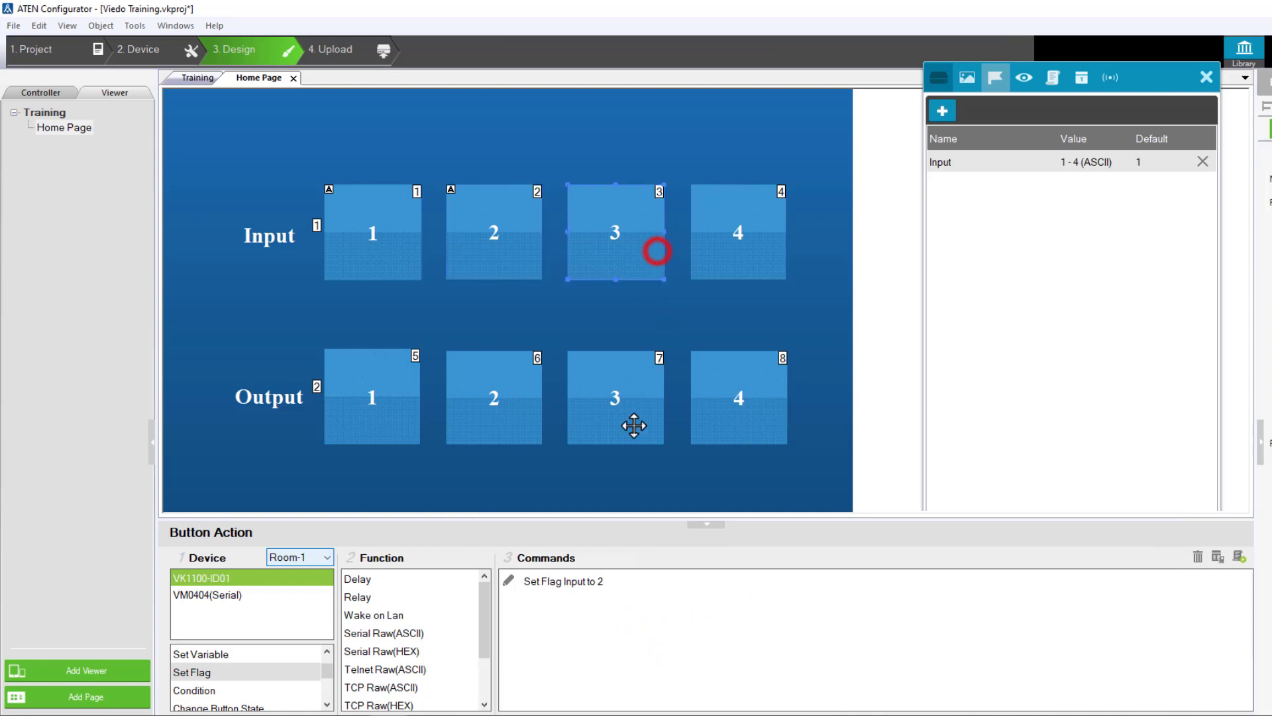
{"action": "left_click", "coordinate": [634, 627]}
{"action": "key", "text": "ctrl+v"}
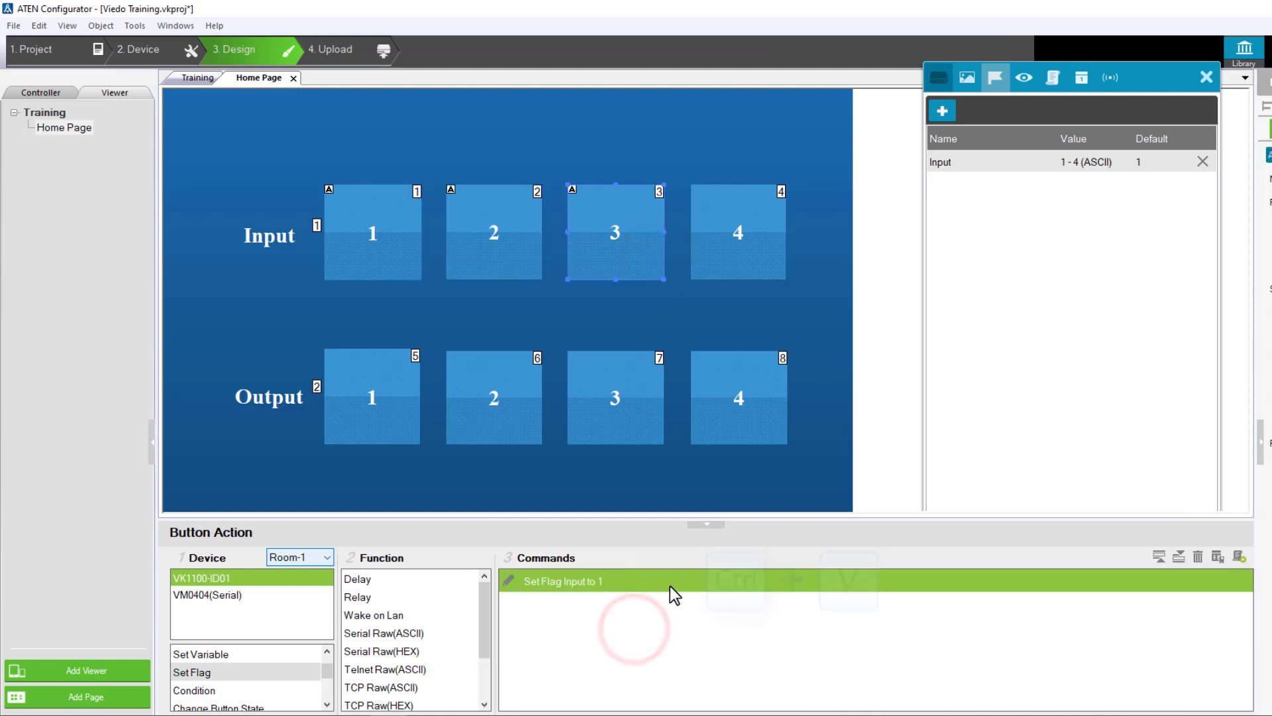
{"action": "left_click", "coordinate": [670, 586]}
{"action": "left_click", "coordinate": [701, 581]}
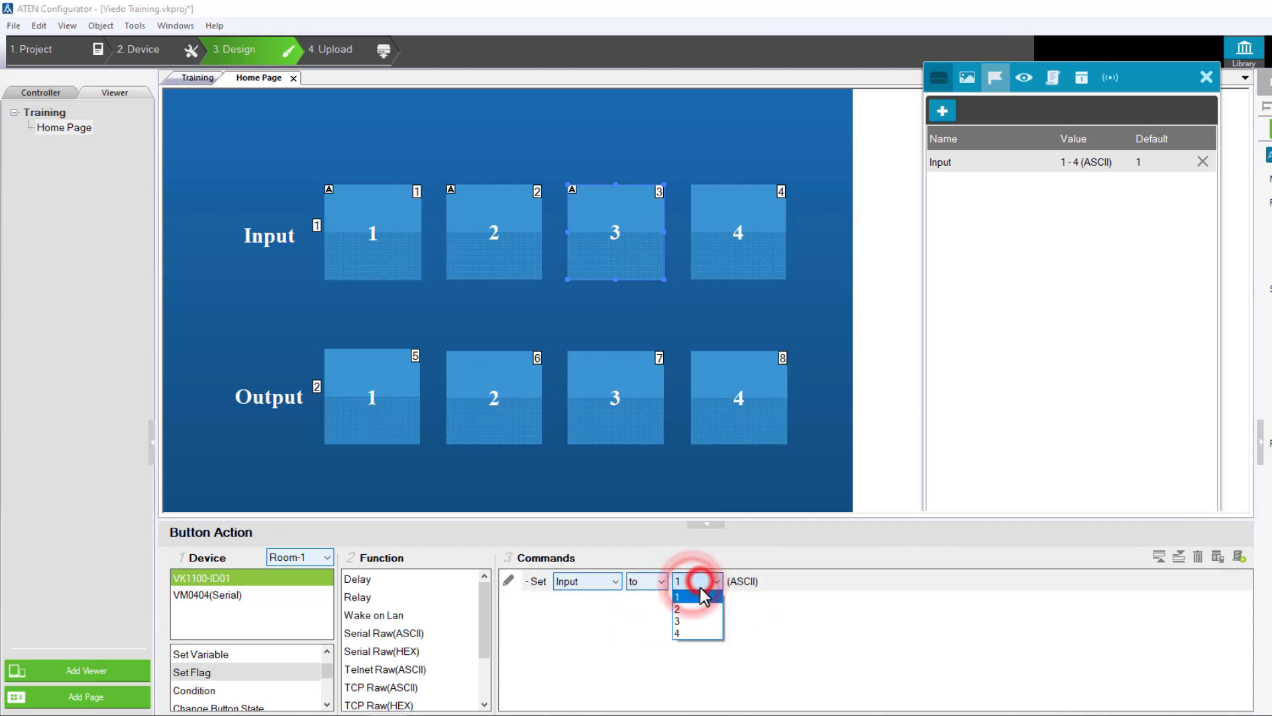
{"action": "left_click", "coordinate": [700, 625]}
{"action": "left_click", "coordinate": [697, 626]}
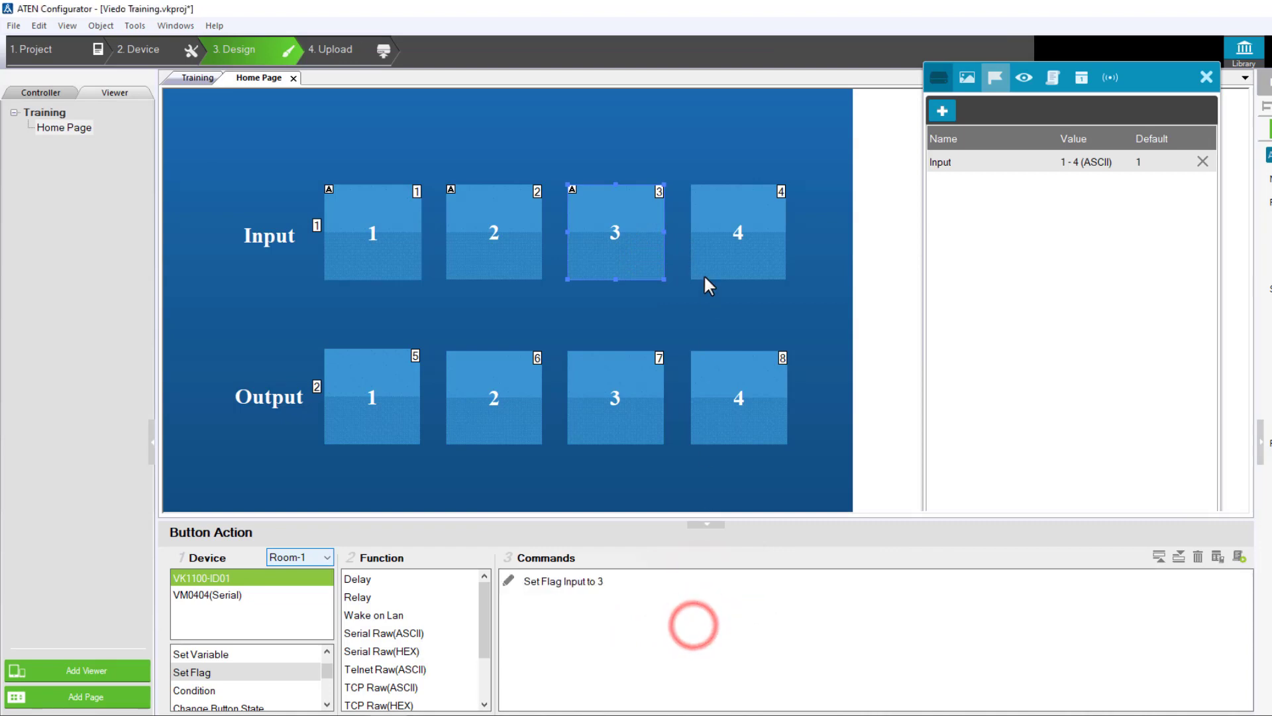
Paste the copied Set Flag command into input button 4 and set its flag value to 4
{"action": "left_click", "coordinate": [706, 245]}
{"action": "left_click", "coordinate": [672, 627]}
{"action": "type", "text": "Set Flag Input to 1"}
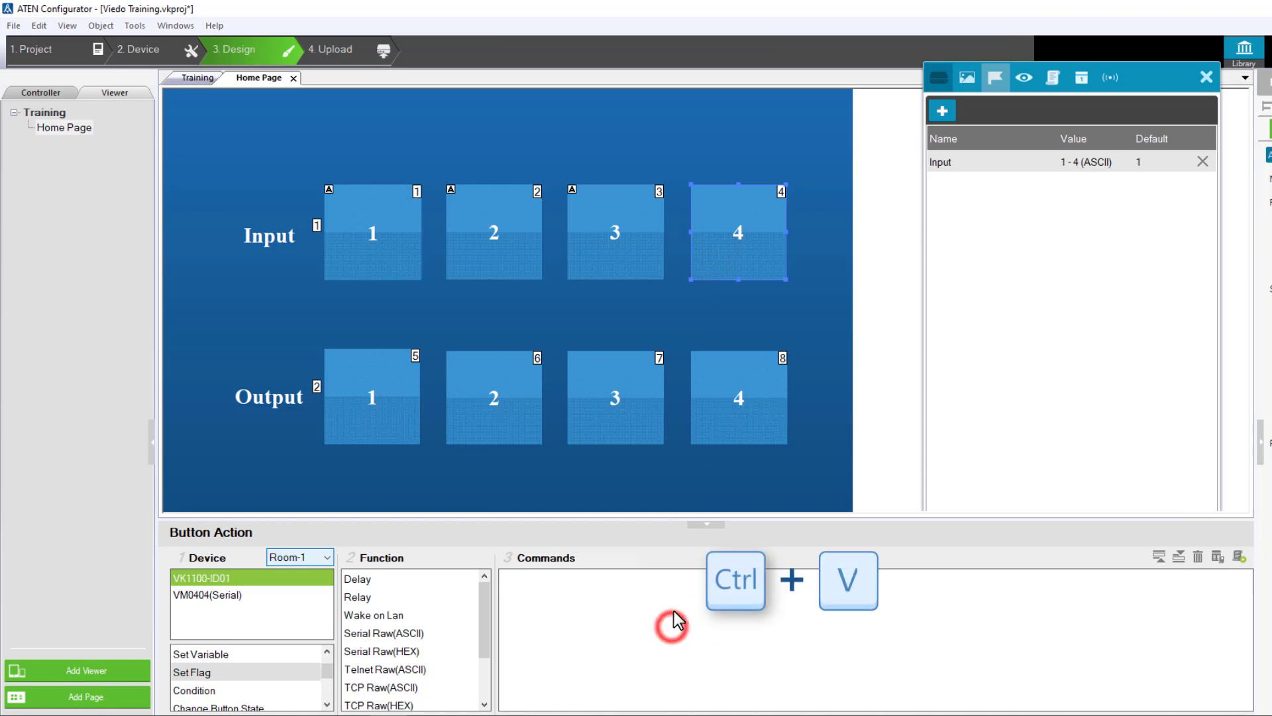
{"action": "left_click", "coordinate": [674, 583]}
{"action": "left_click", "coordinate": [692, 583]}
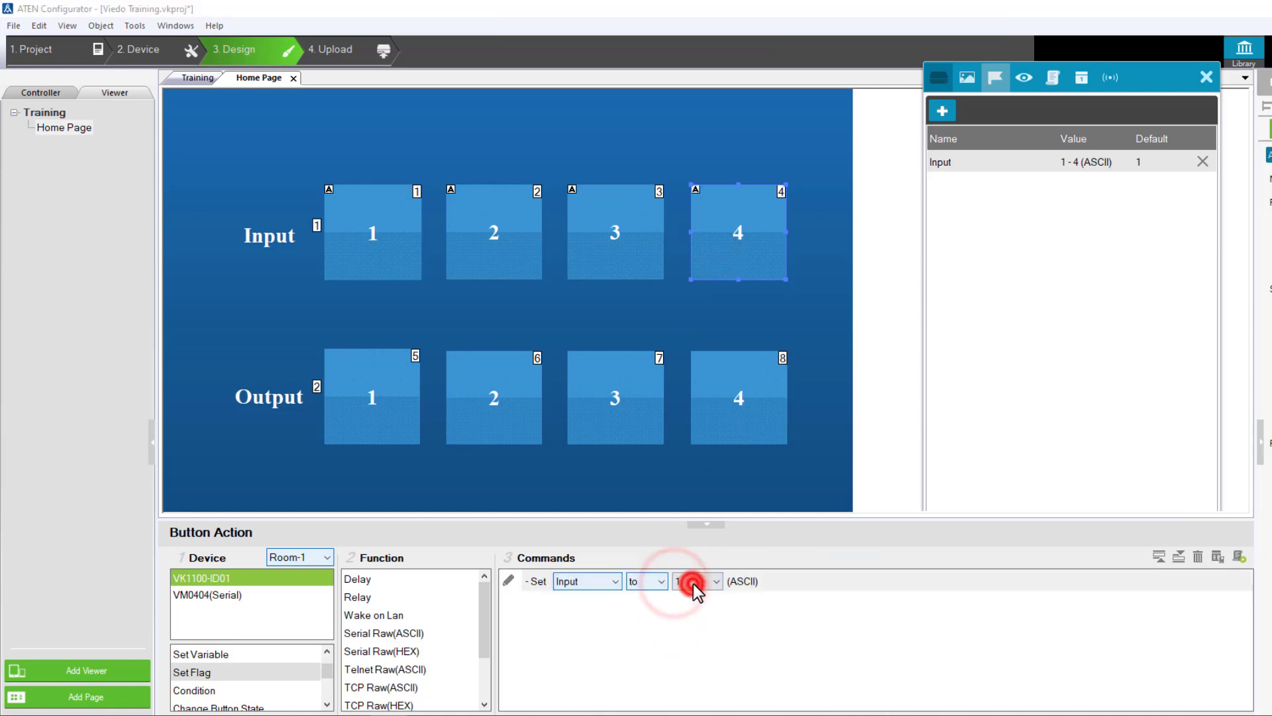
{"action": "left_click", "coordinate": [696, 583]}
{"action": "left_click", "coordinate": [695, 634]}
{"action": "left_click", "coordinate": [641, 633]}
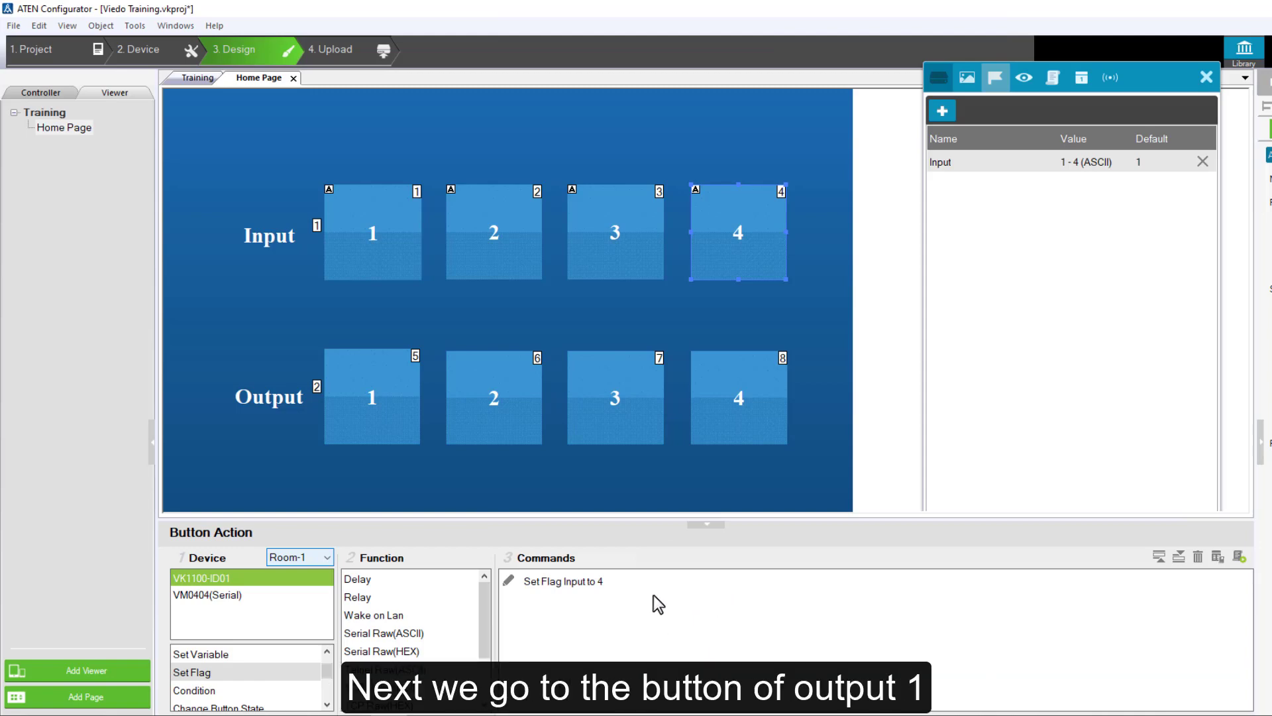
Add the VM0404 serial command that switches an input port to an output port to output button 1
{"action": "left_click", "coordinate": [399, 414]}
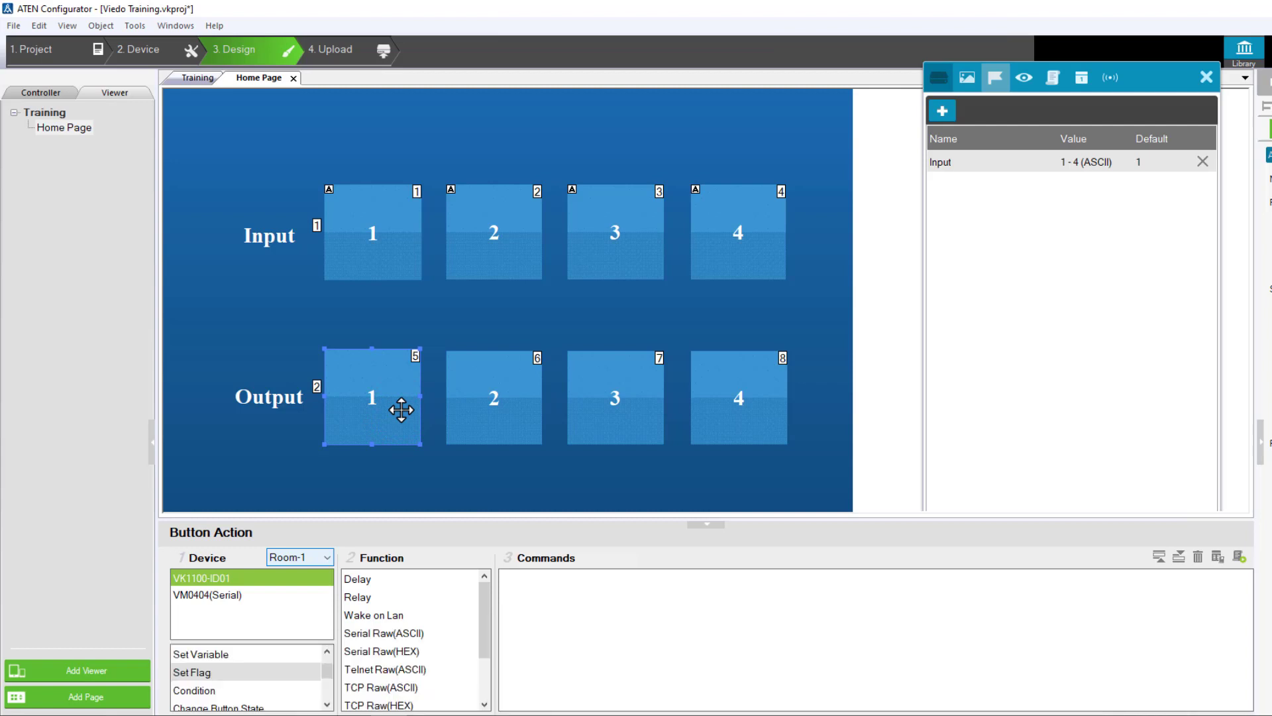
{"action": "left_click", "coordinate": [237, 596]}
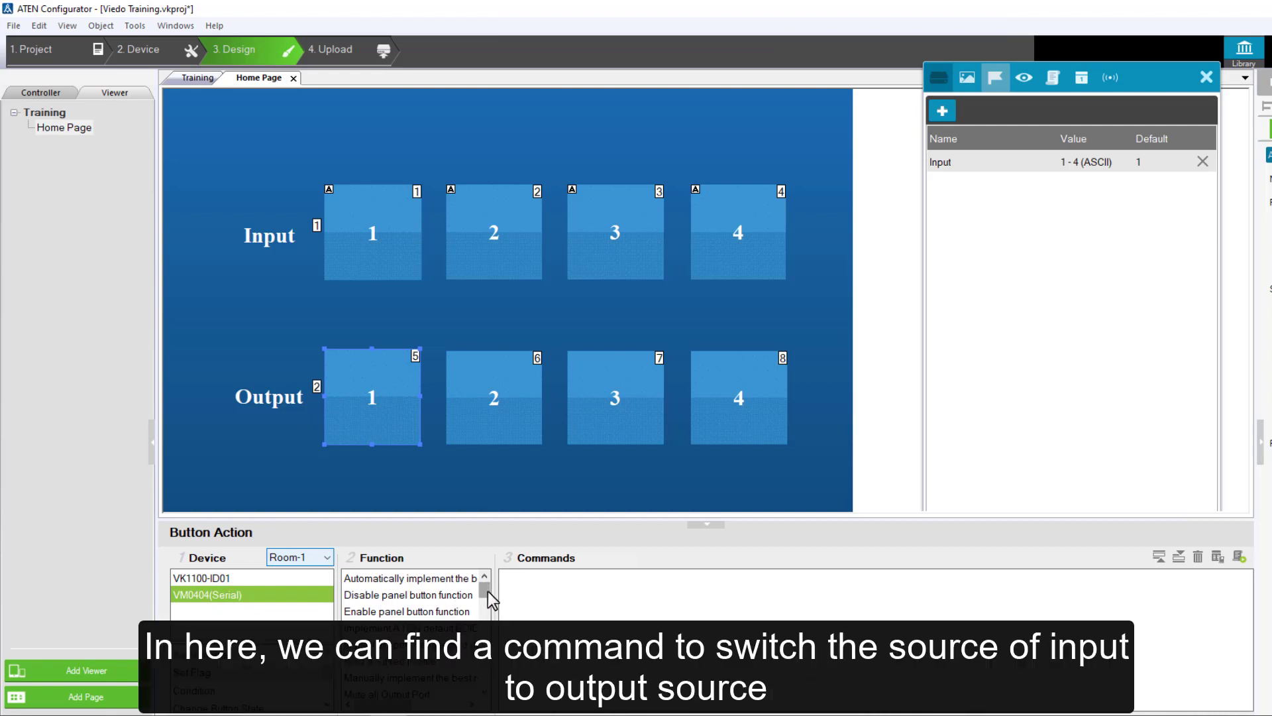
{"action": "left_click_drag", "start_coordinate": [488, 592], "coordinate": [485, 617]}
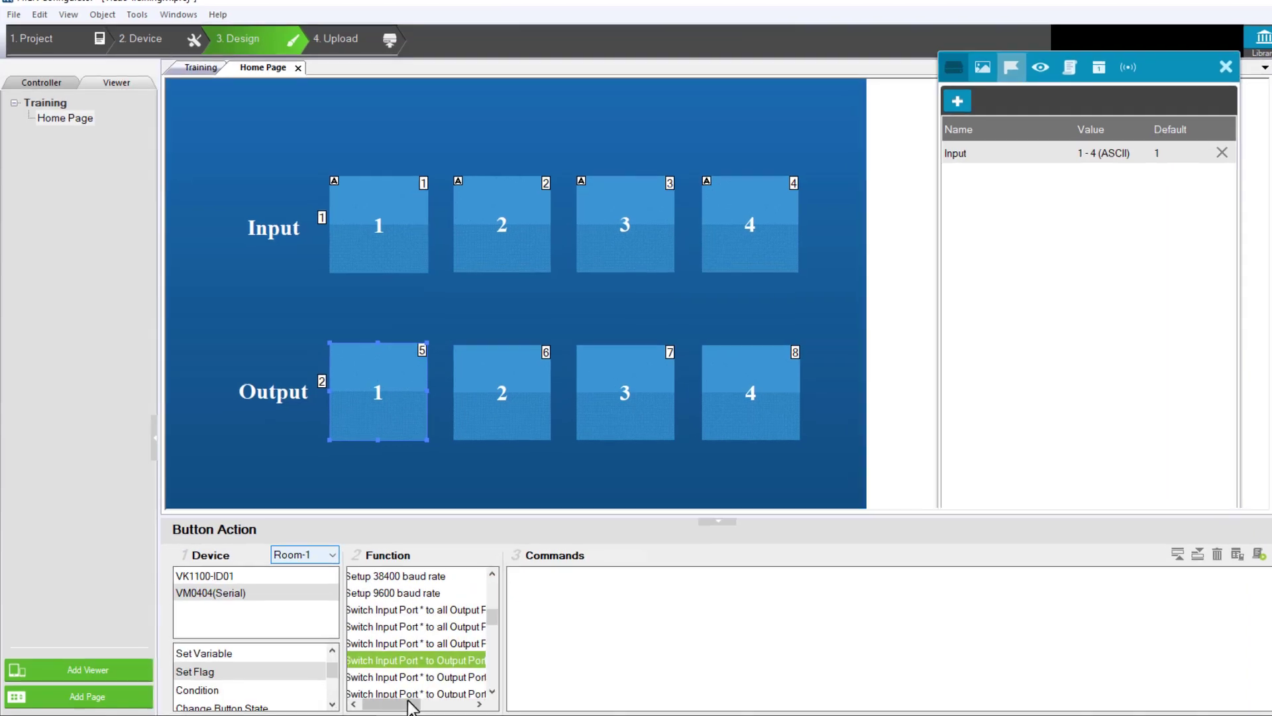
{"action": "left_click_drag", "start_coordinate": [408, 703], "coordinate": [408, 703]}
{"action": "left_click_drag", "start_coordinate": [767, 686], "coordinate": [756, 691]}
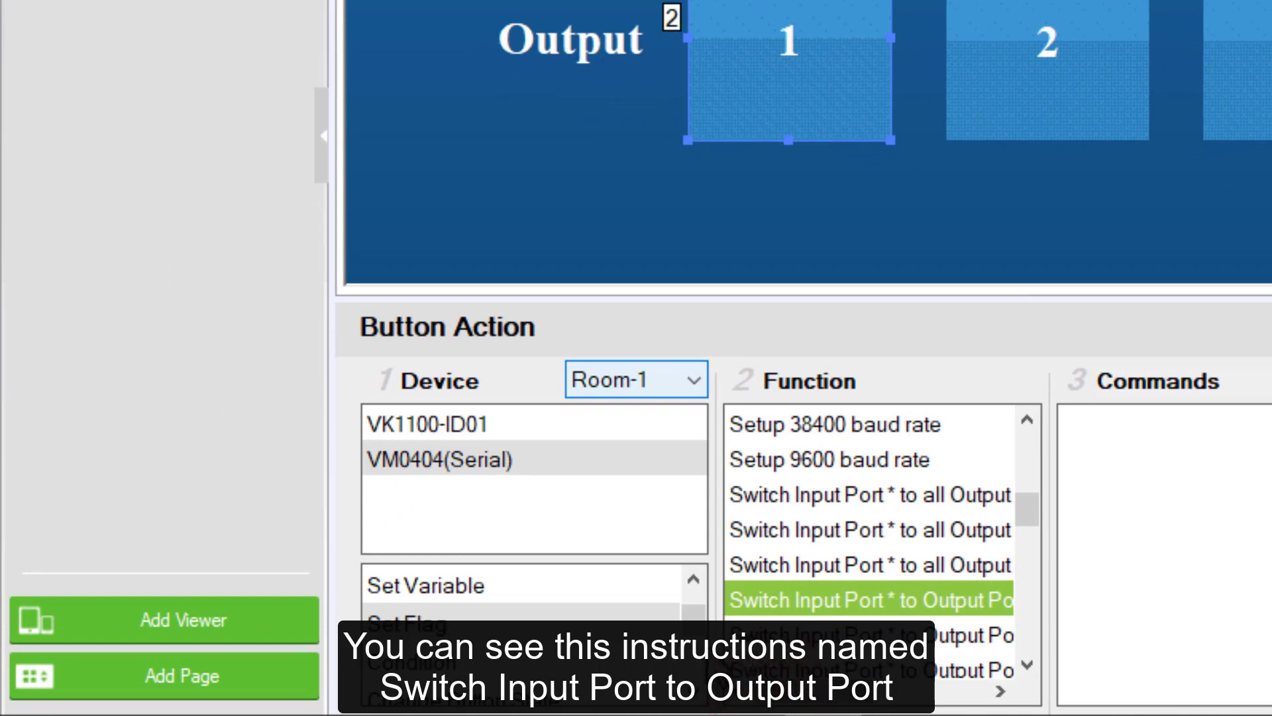
{"action": "left_click", "coordinate": [887, 594]}
{"action": "double_click", "coordinate": [887, 596]}
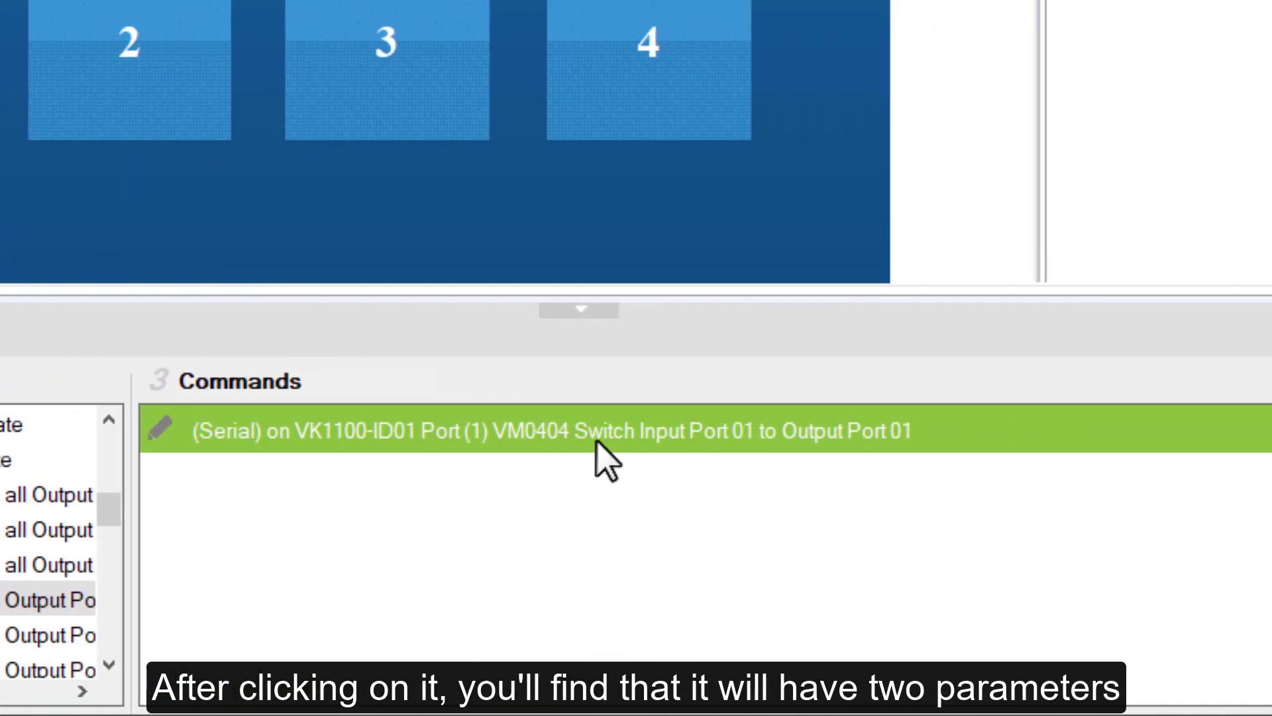
Make output button 1's switch command take its input port from the Input flag value, with output port 01
{"action": "left_click", "coordinate": [472, 436]}
{"action": "left_click", "coordinate": [544, 437]}
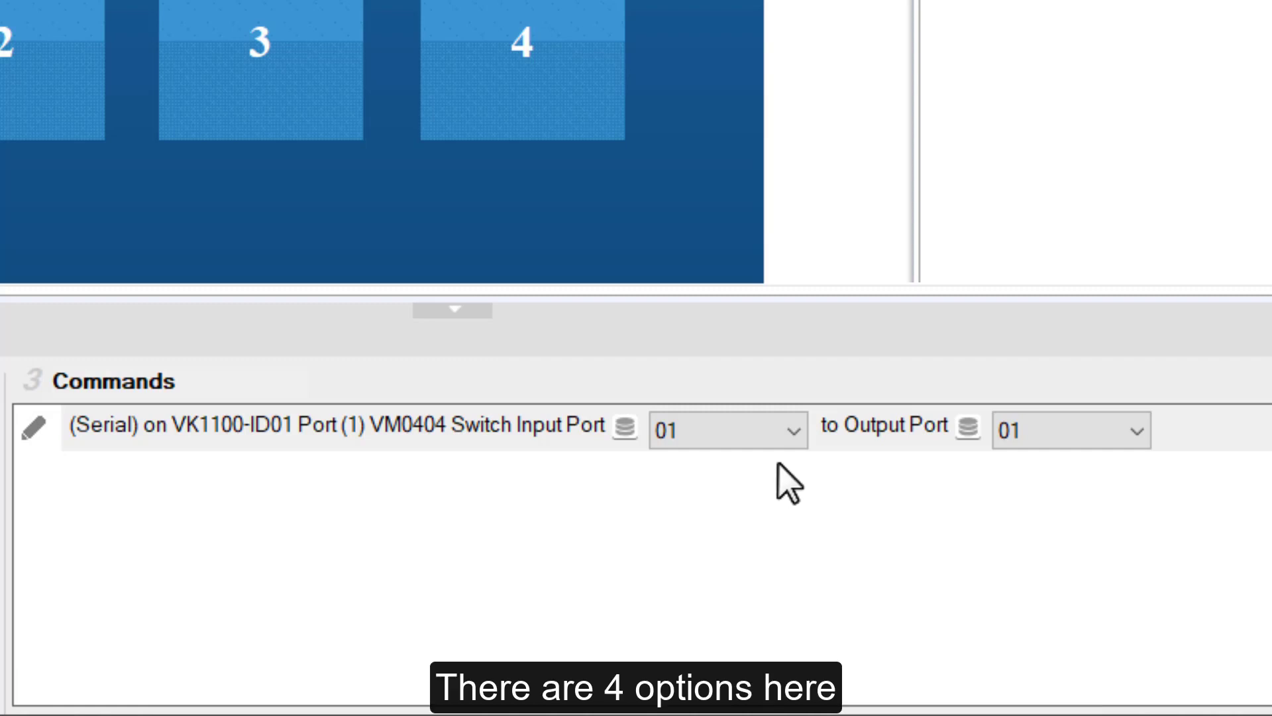
{"action": "left_click", "coordinate": [785, 432]}
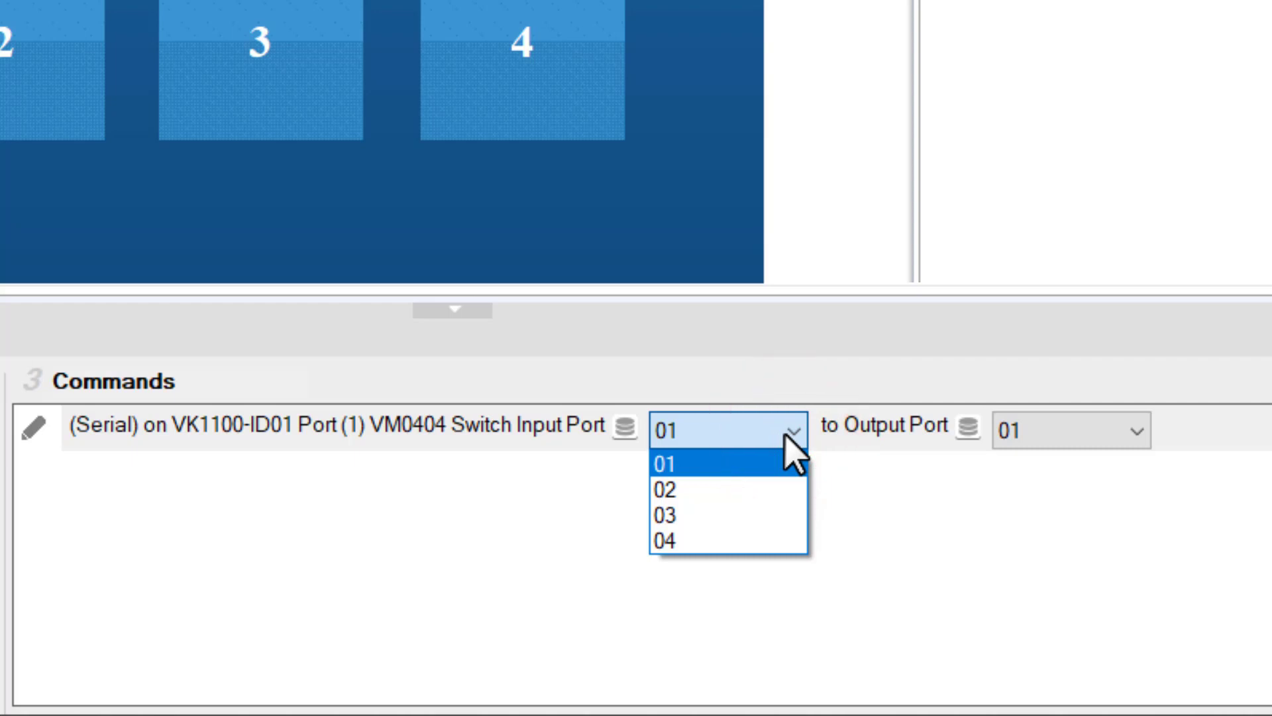
{"action": "left_click", "coordinate": [1116, 432]}
{"action": "left_click", "coordinate": [1116, 436]}
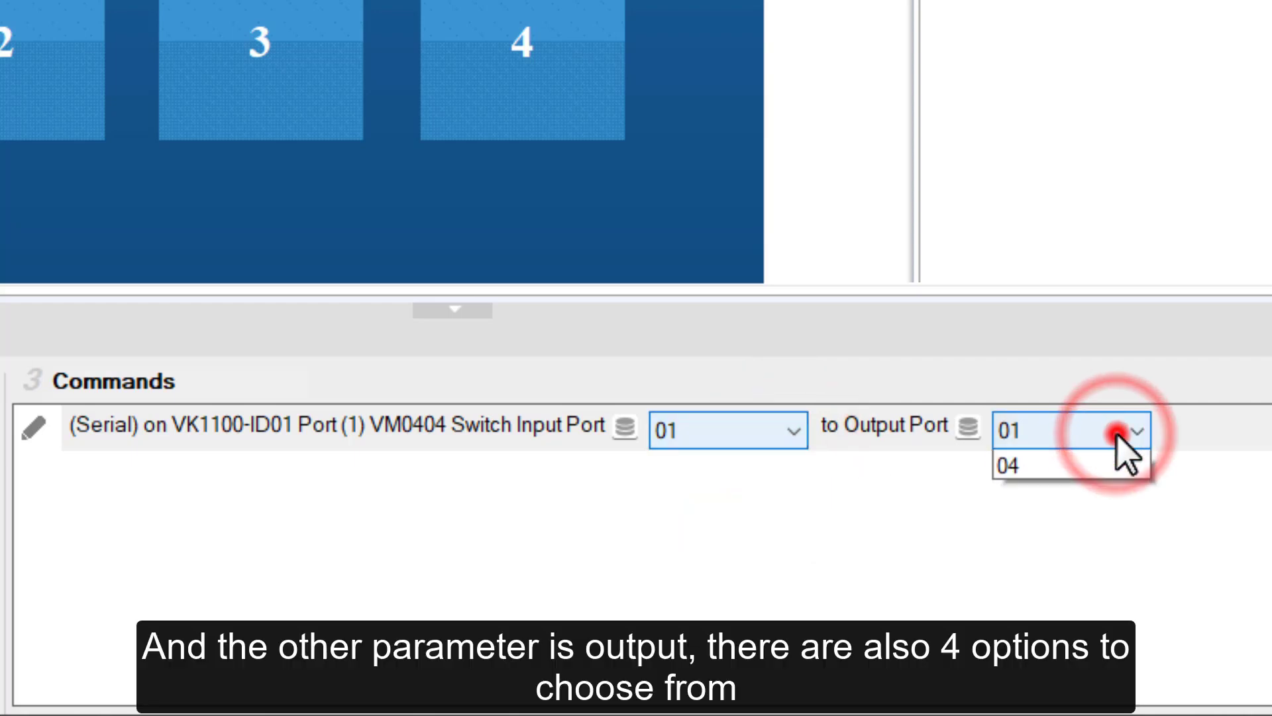
{"action": "left_click", "coordinate": [964, 517]}
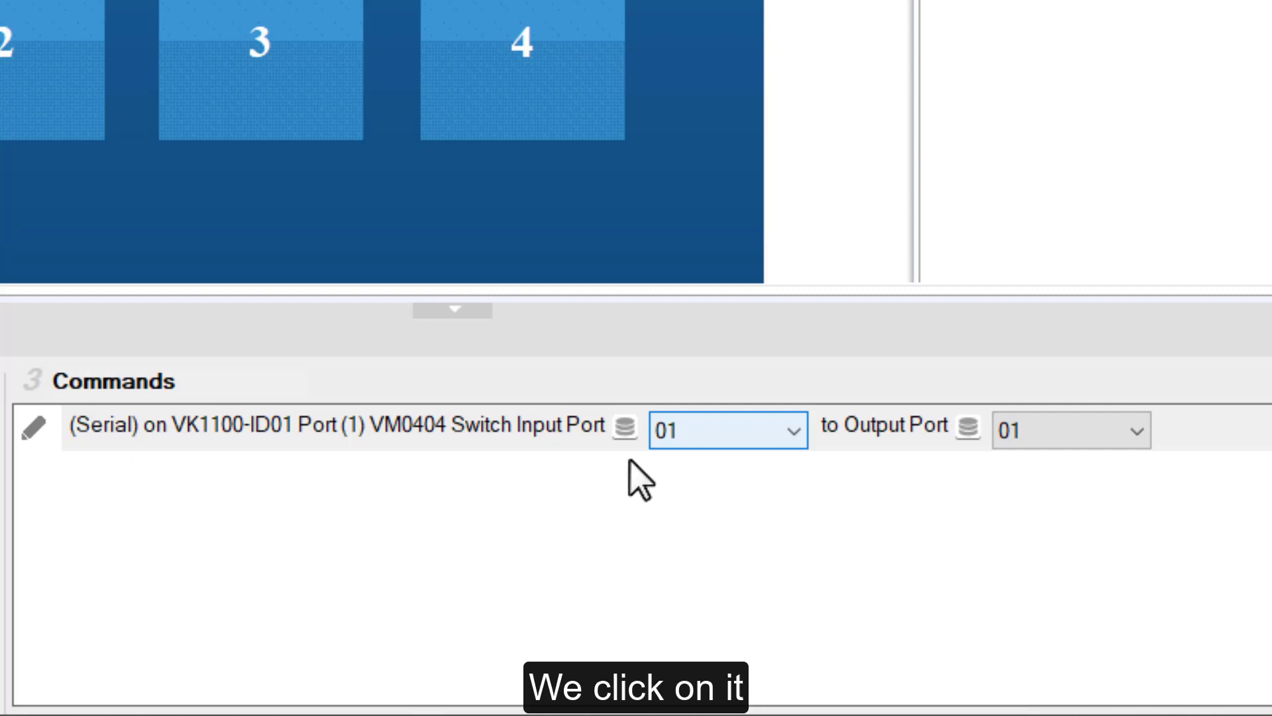
{"action": "left_click", "coordinate": [624, 426]}
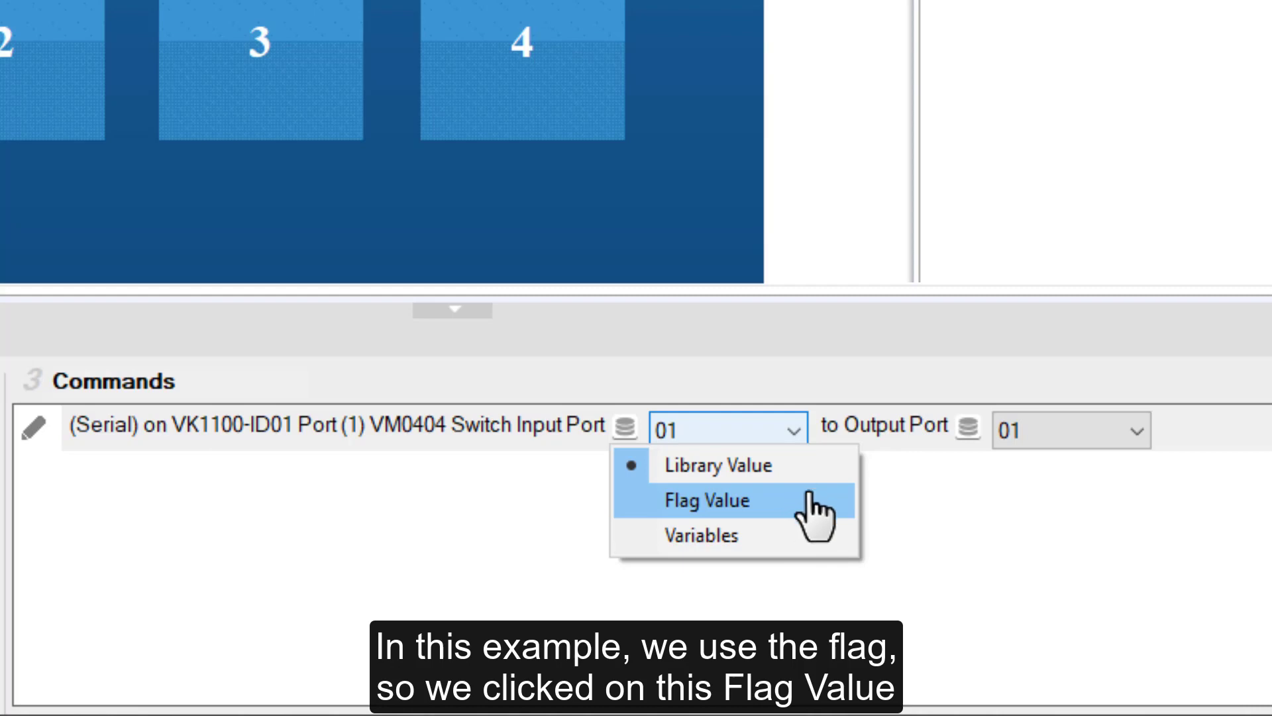
{"action": "left_click", "coordinate": [809, 497]}
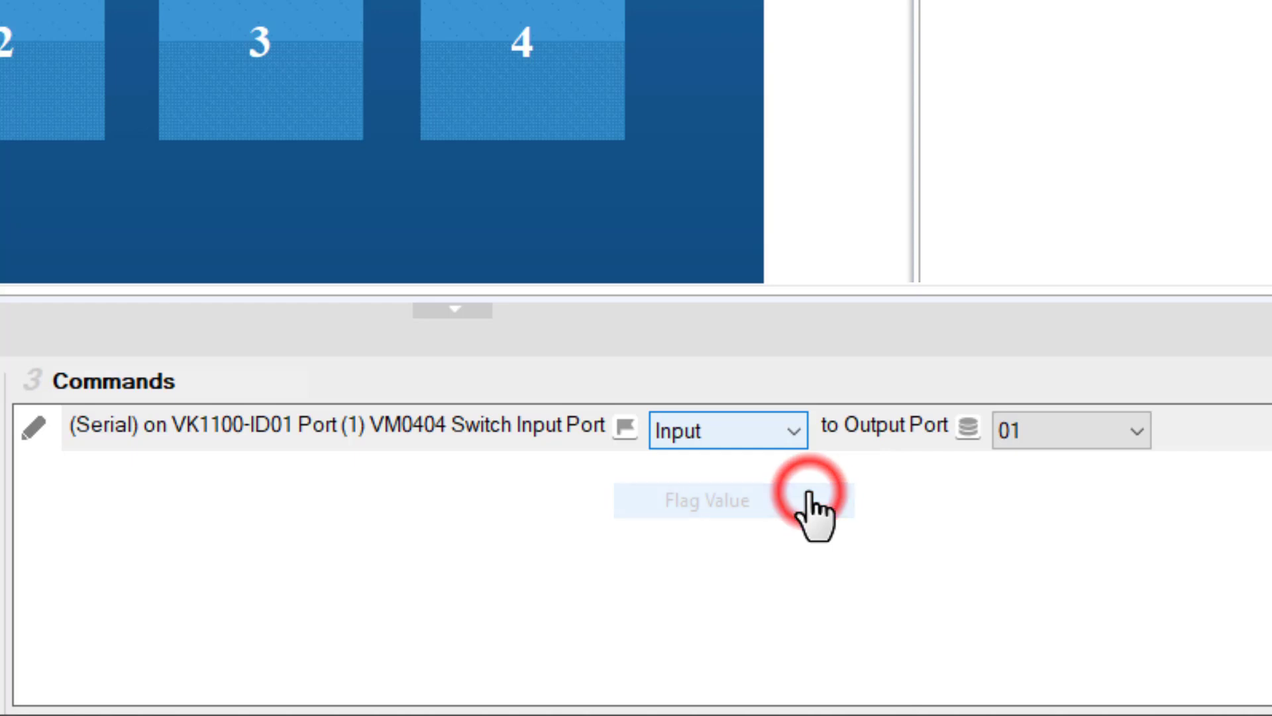
{"action": "left_click", "coordinate": [794, 430]}
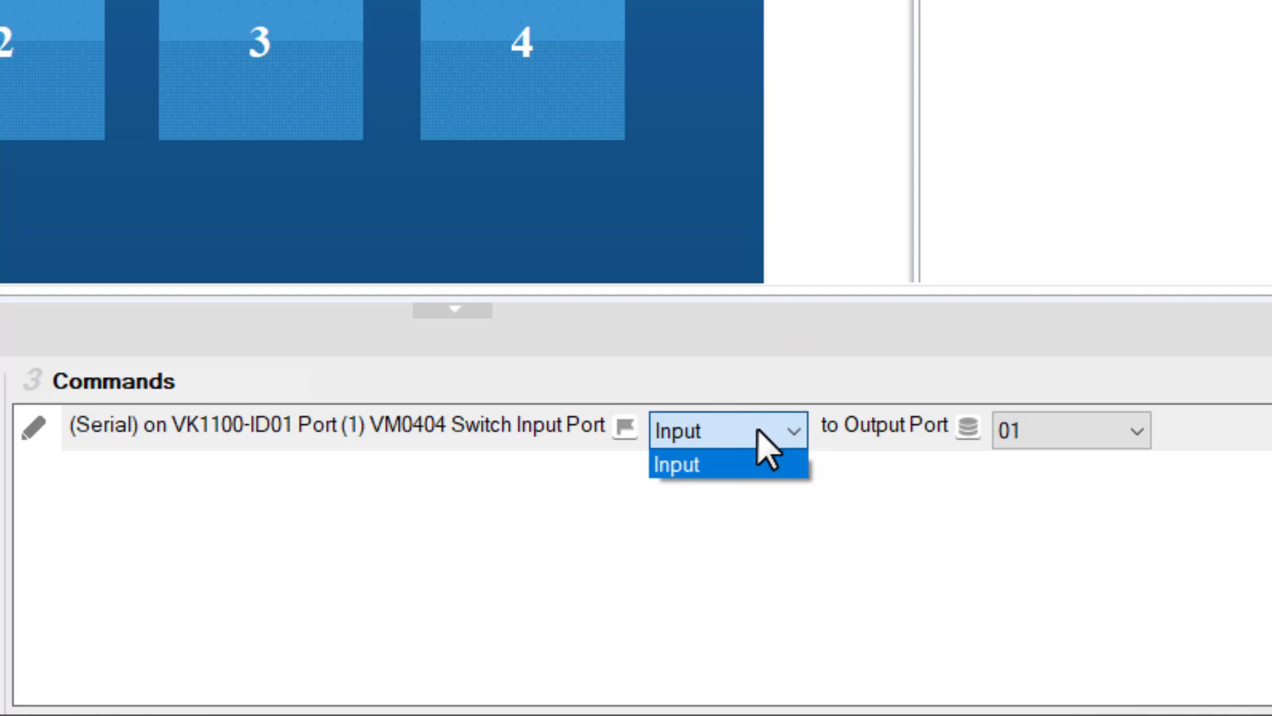
{"action": "left_click", "coordinate": [759, 427]}
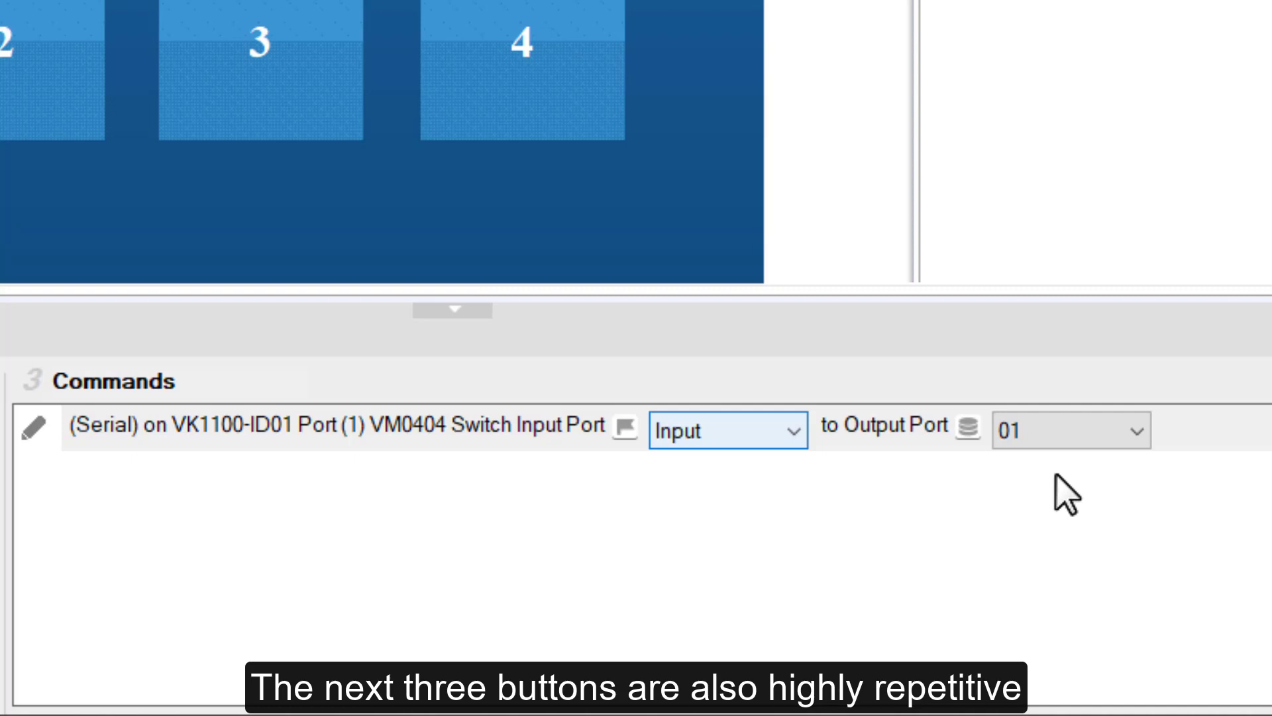
{"action": "left_click", "coordinate": [880, 513]}
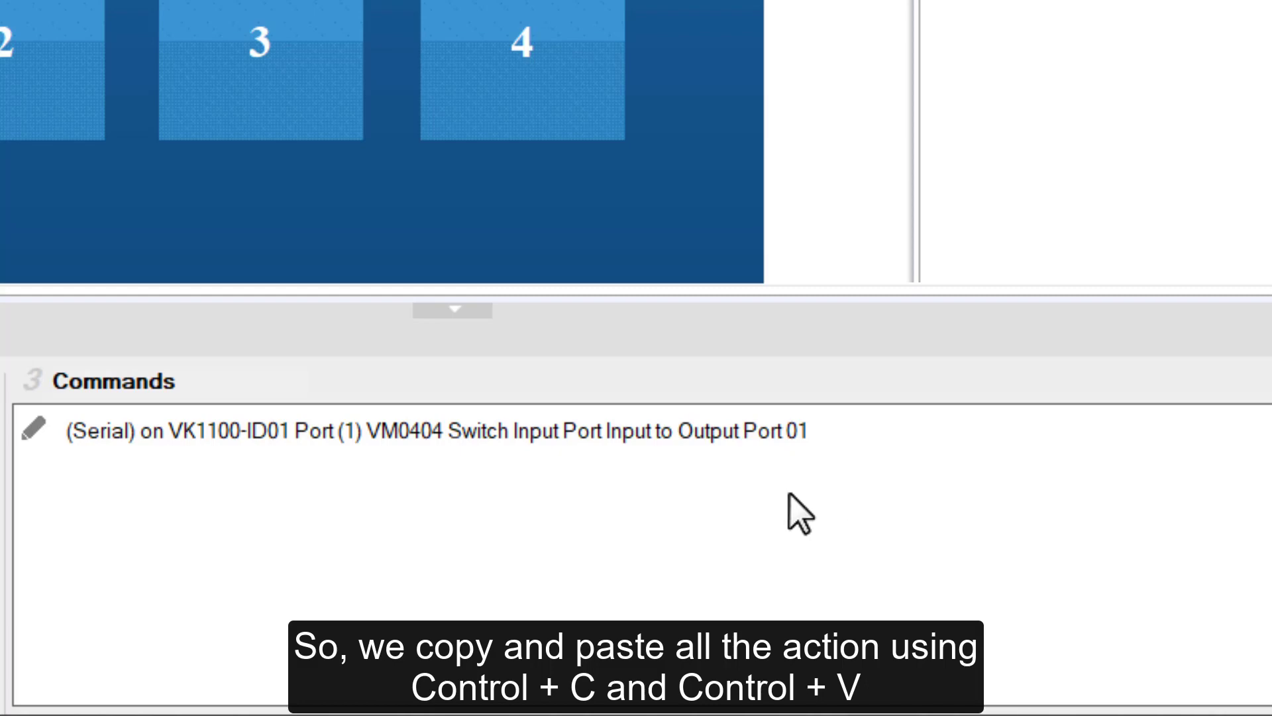
Copy the switch command from output button 1 to output button 2 and set its output port to 02
{"action": "left_click", "coordinate": [594, 430]}
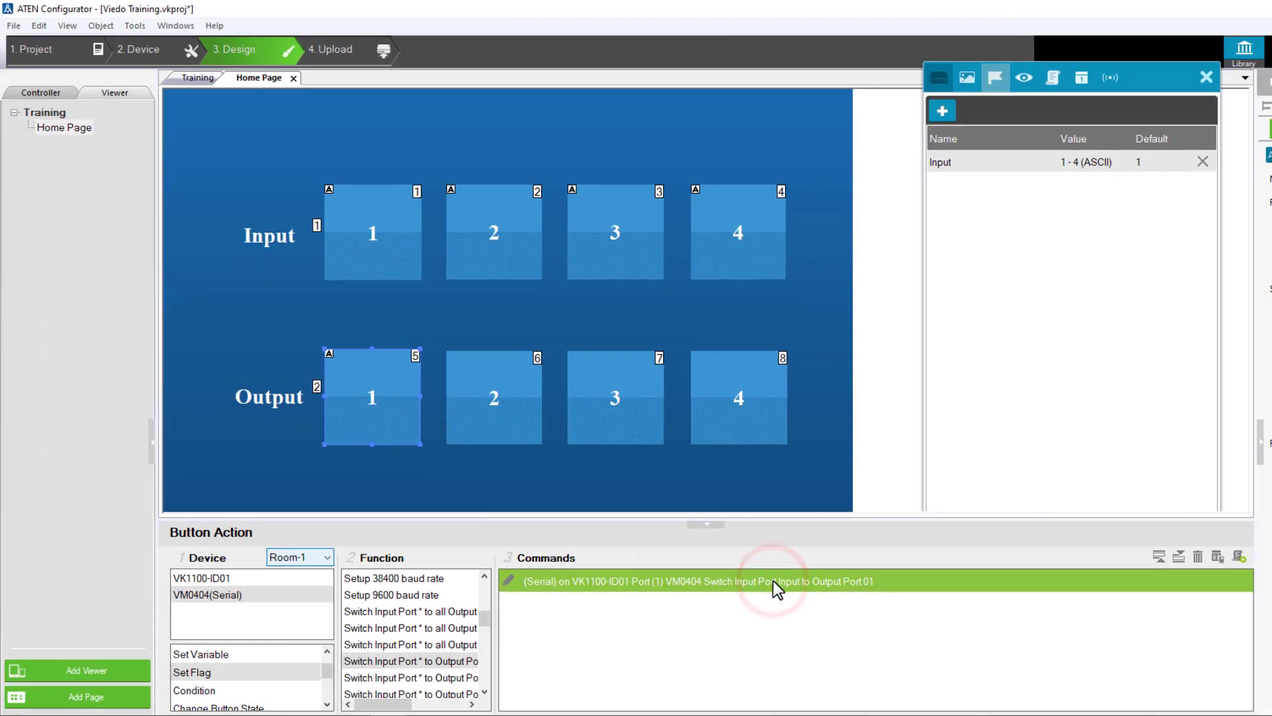
{"action": "key", "text": "ctrl+c"}
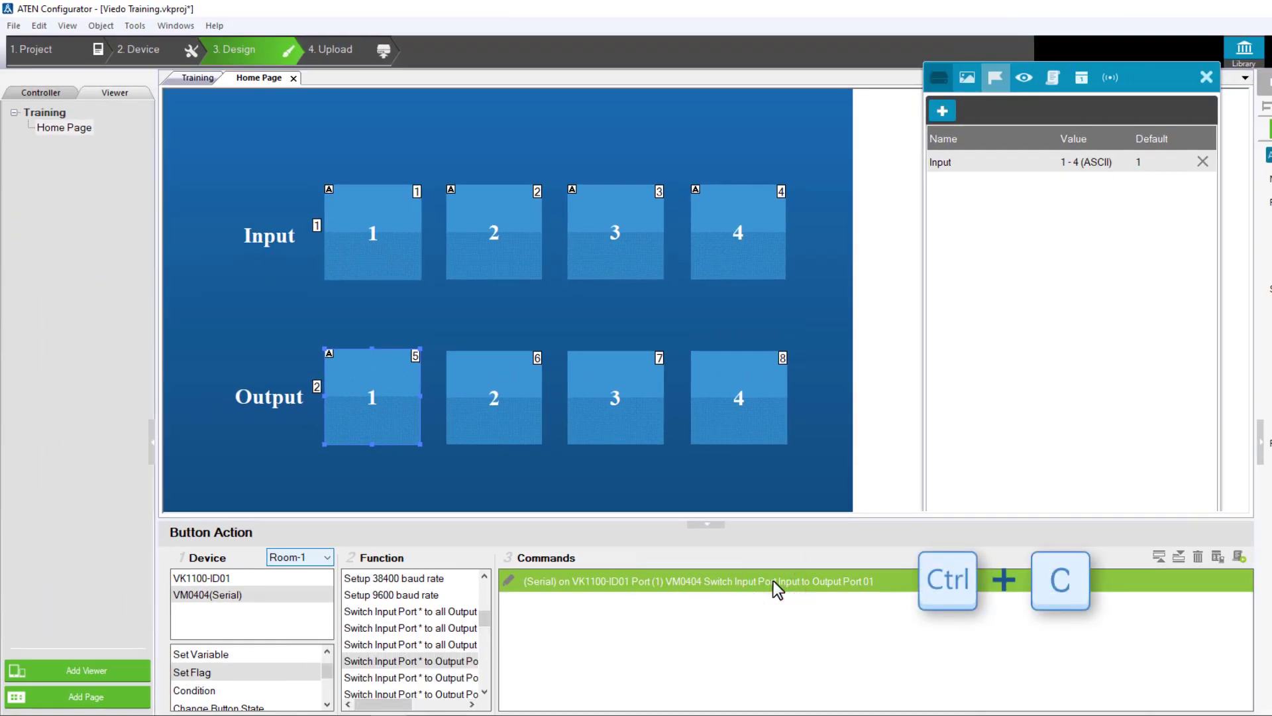
{"action": "left_click", "coordinate": [460, 424]}
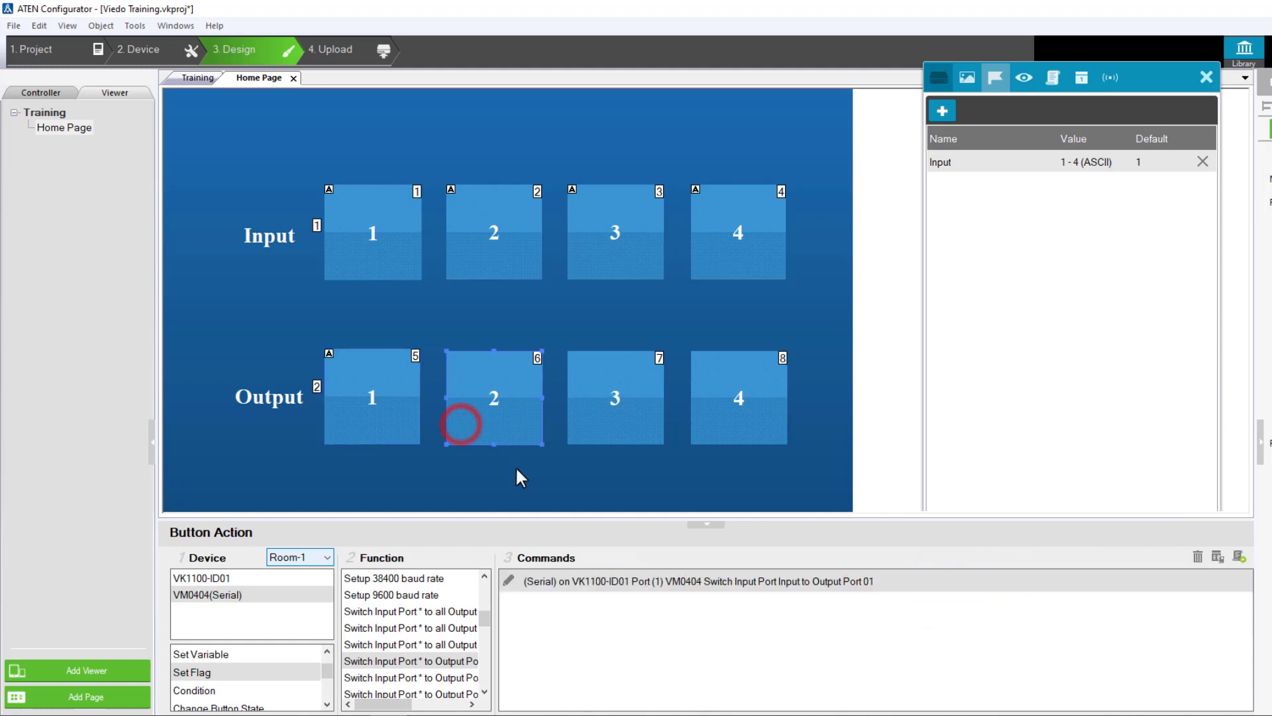
{"action": "left_click", "coordinate": [631, 678]}
{"action": "key", "text": "ctrl+v"}
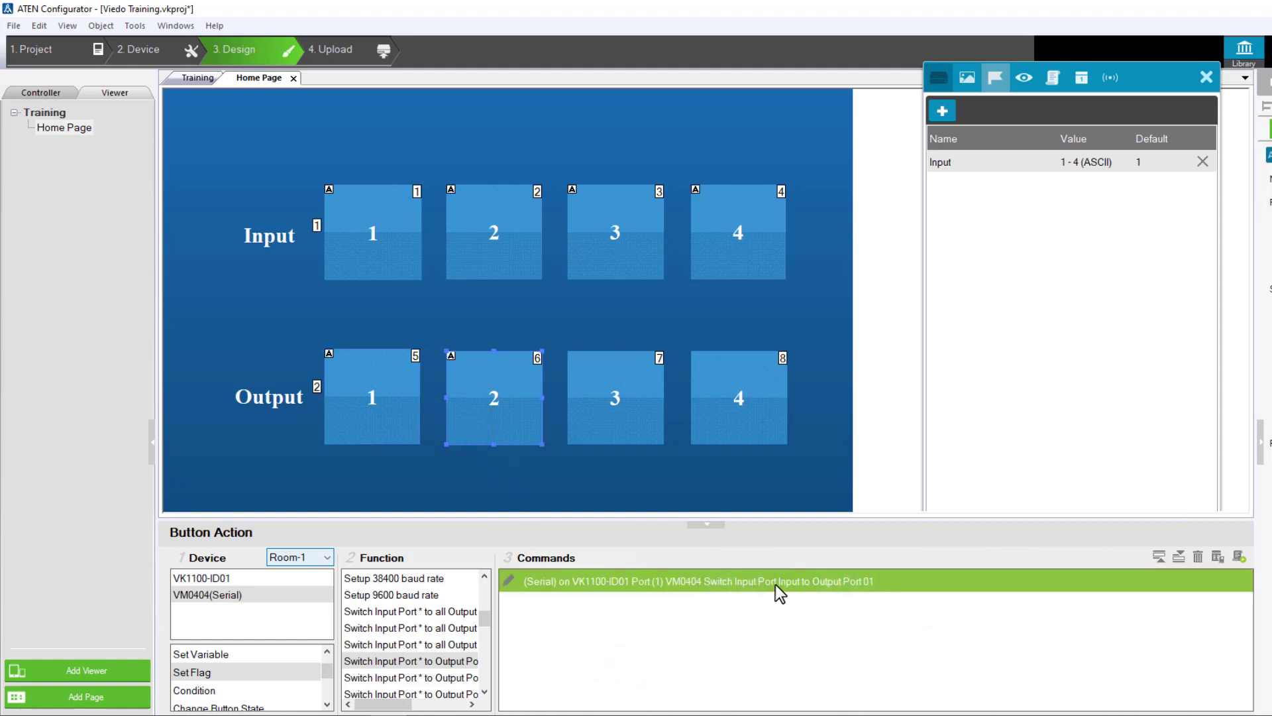
{"action": "left_click", "coordinate": [775, 584]}
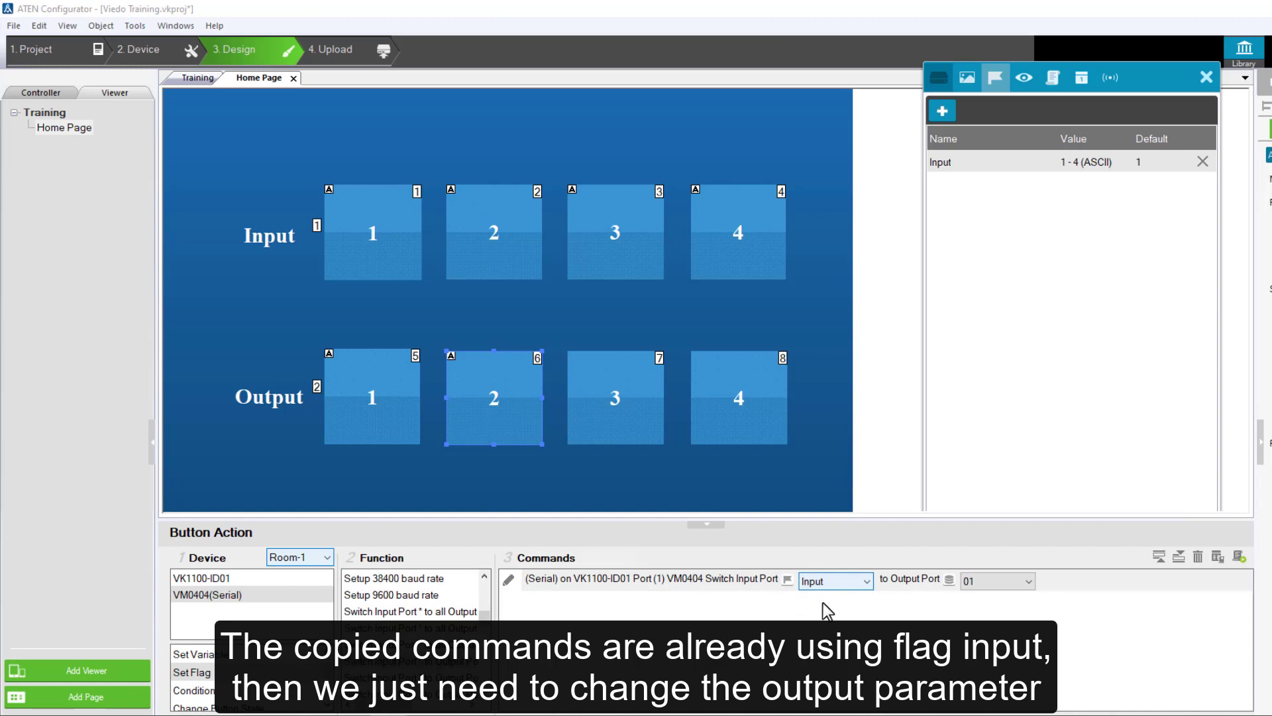
{"action": "left_click", "coordinate": [997, 584]}
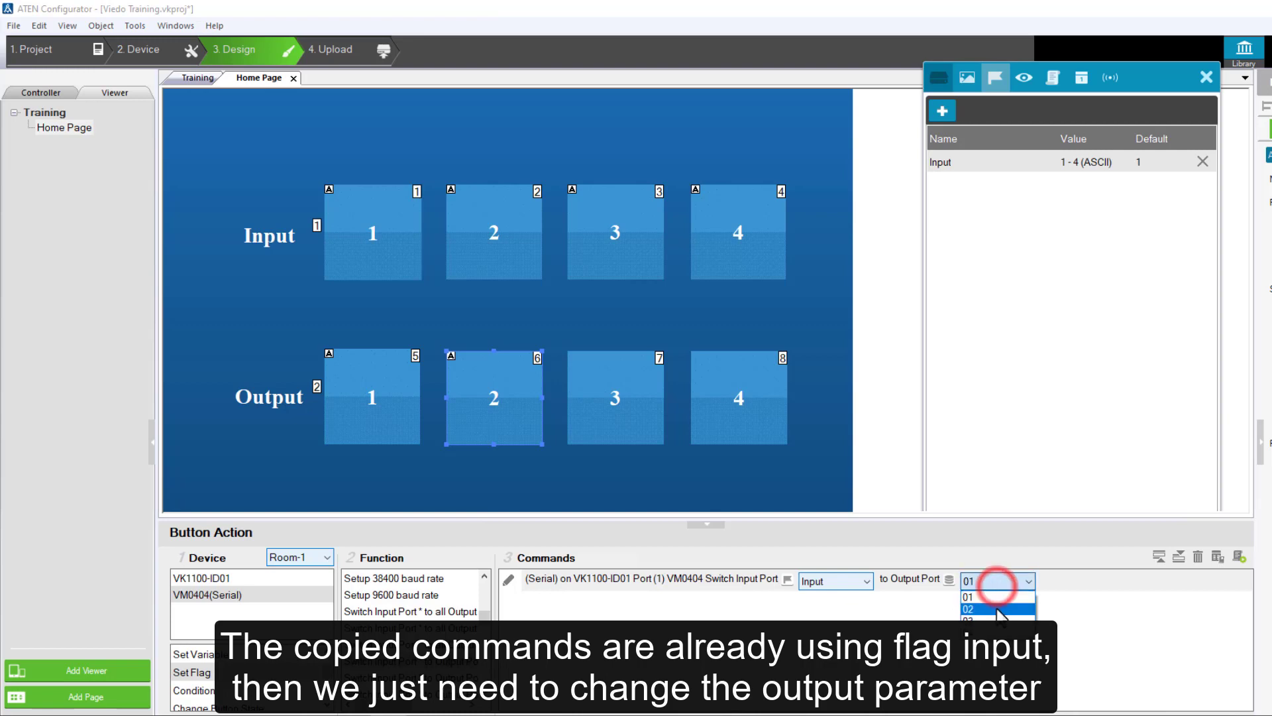
{"action": "left_click", "coordinate": [996, 609]}
{"action": "left_click", "coordinate": [904, 637]}
Paste the copied switch command into output button 3 and set its output port to 03
{"action": "left_click", "coordinate": [643, 424]}
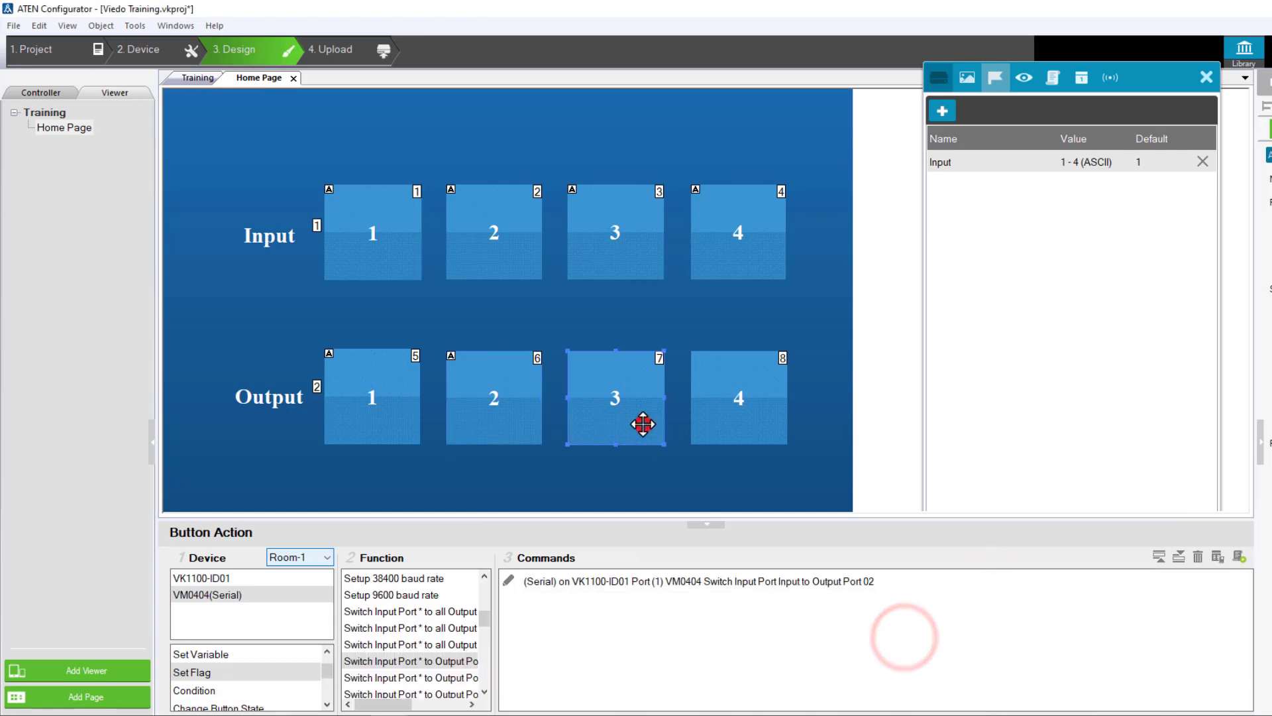
{"action": "left_click", "coordinate": [665, 630]}
{"action": "key", "text": "ctrl+v"}
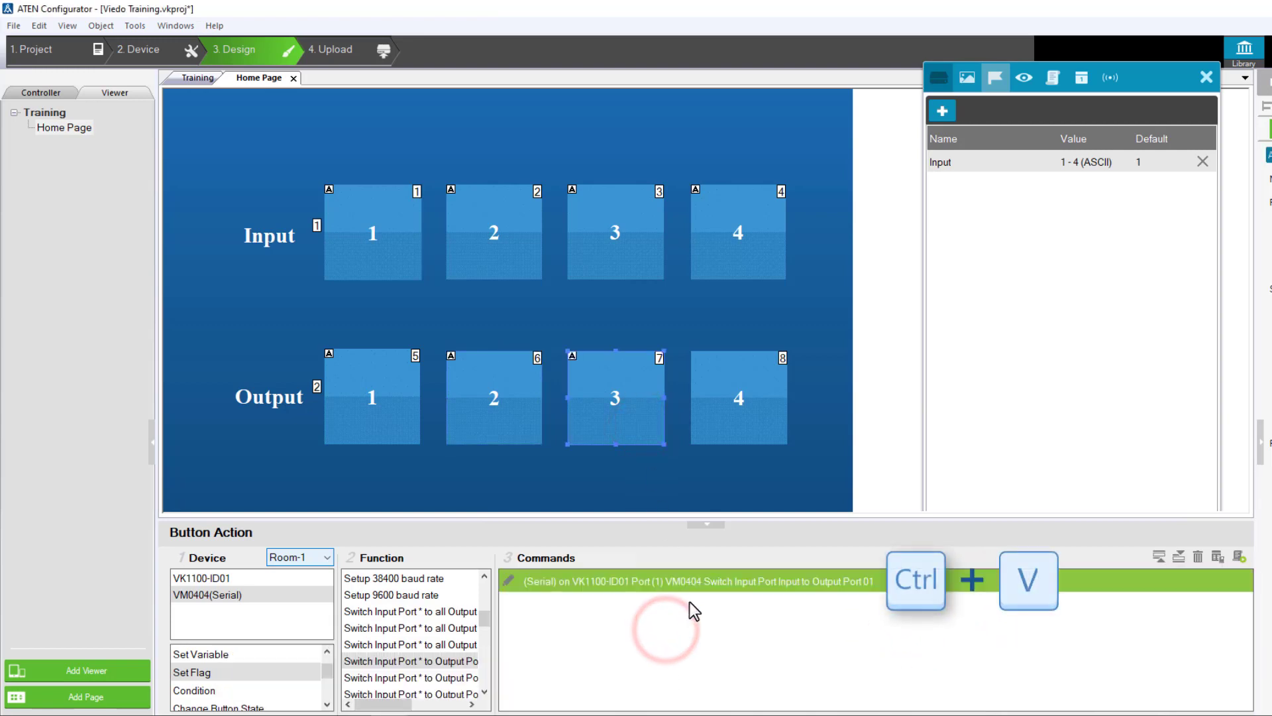
{"action": "left_click", "coordinate": [781, 589]}
{"action": "left_click", "coordinate": [974, 583]}
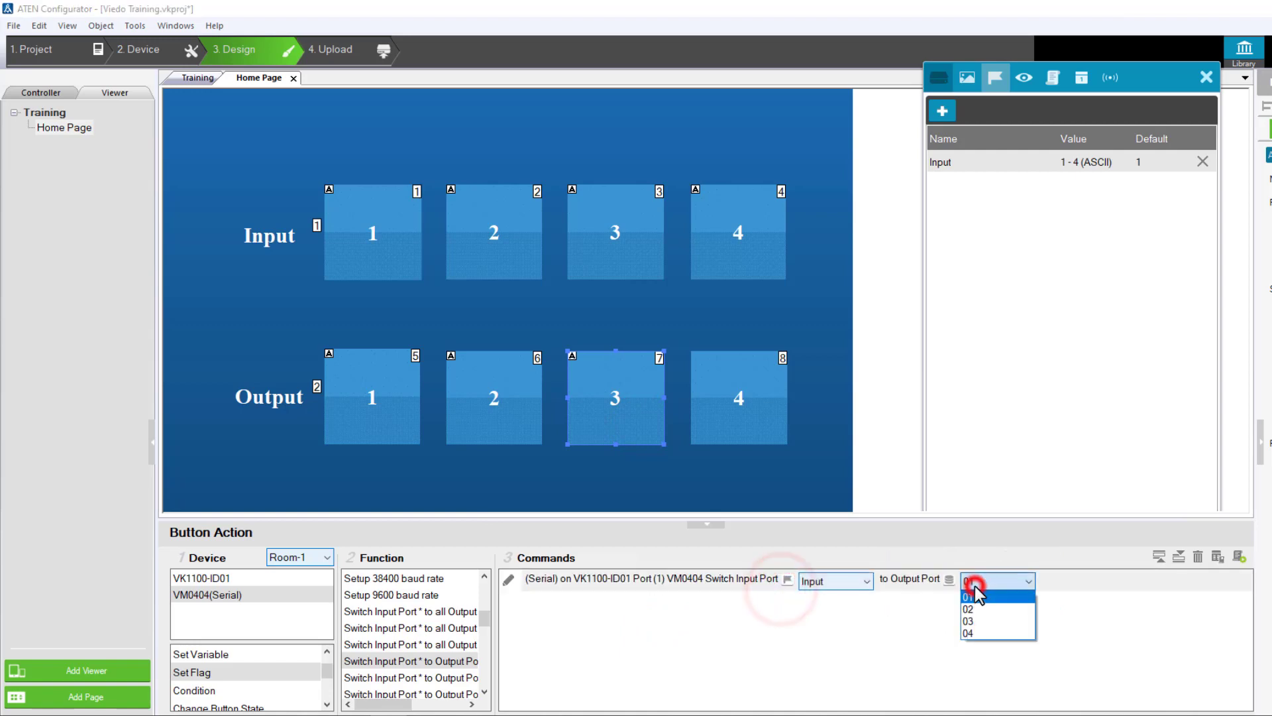
{"action": "left_click", "coordinate": [975, 620]}
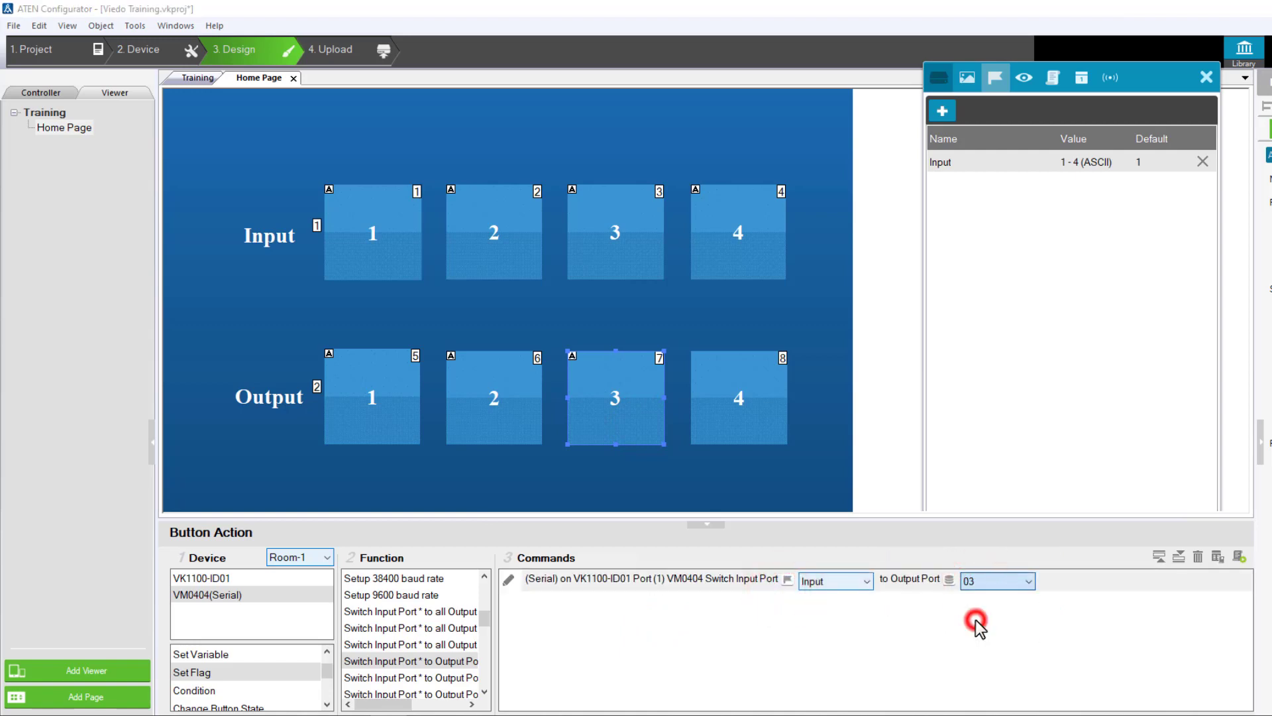
{"action": "left_click", "coordinate": [857, 630]}
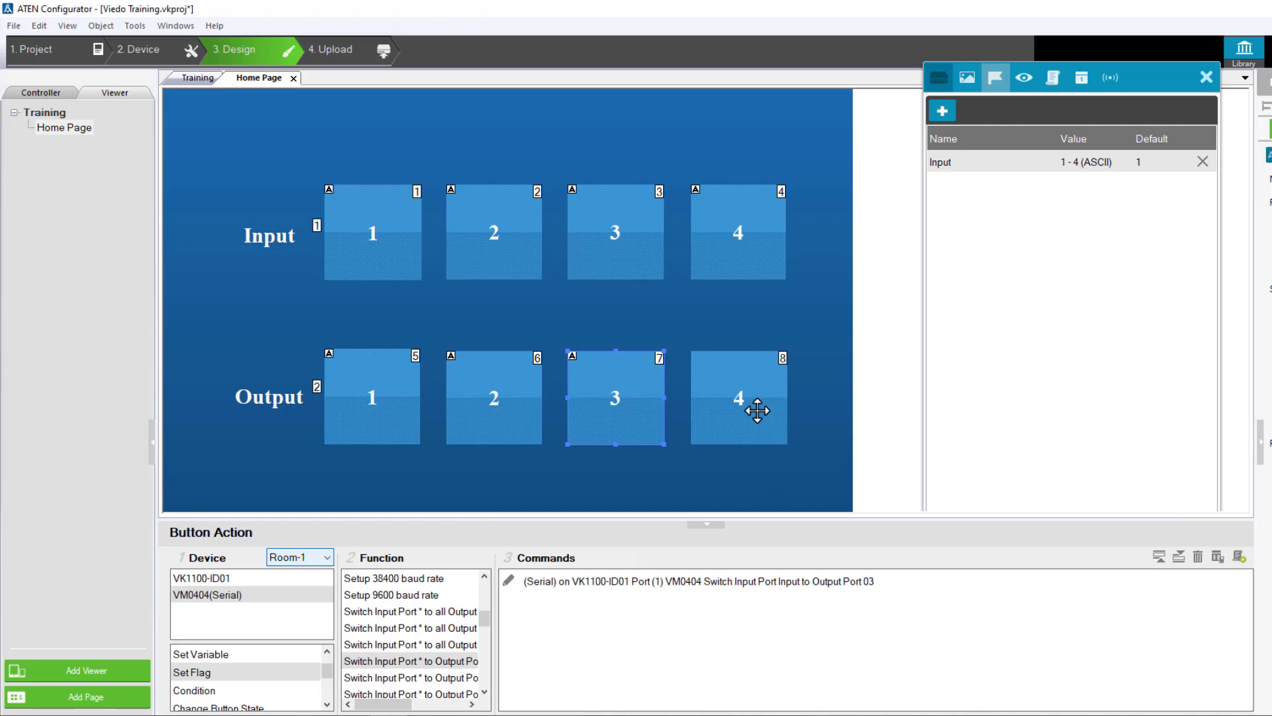
Paste the copied switch command into output button 4 and set its output port to 04
{"action": "left_click", "coordinate": [758, 411]}
{"action": "left_click", "coordinate": [795, 603]}
{"action": "key", "text": "ctrl+v"}
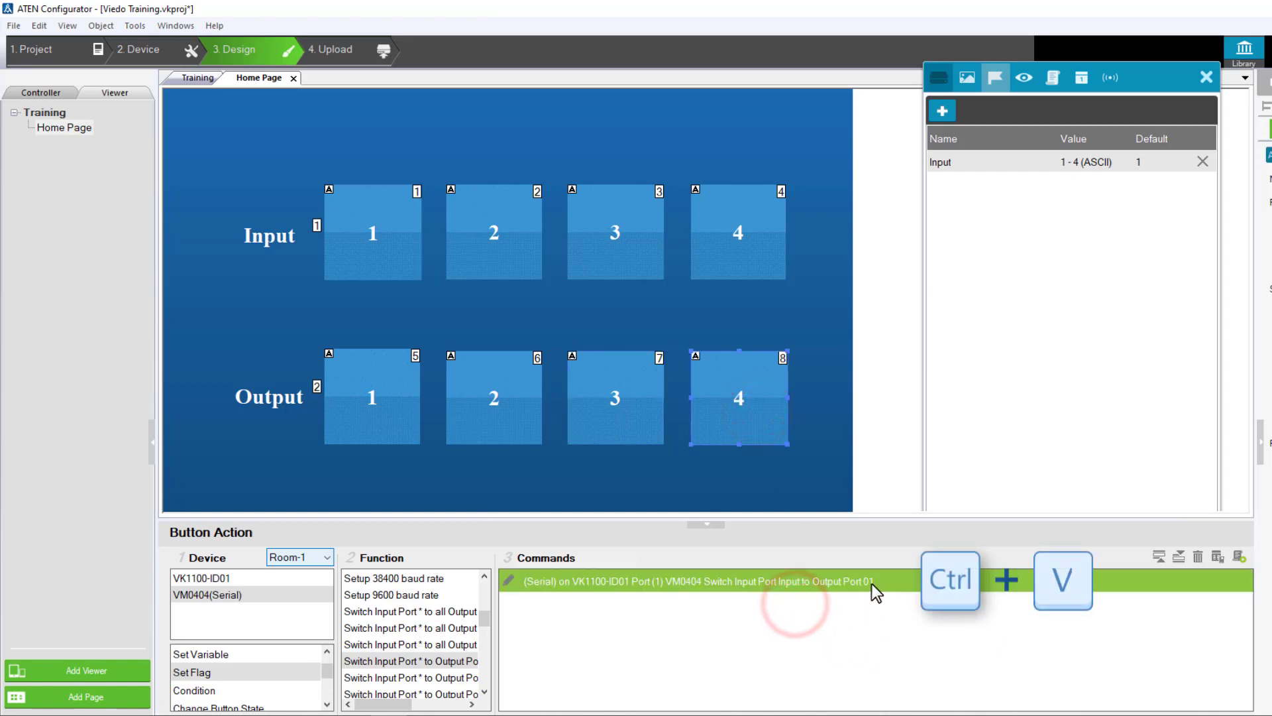
{"action": "double_click", "coordinate": [872, 583]}
{"action": "left_click", "coordinate": [964, 582]}
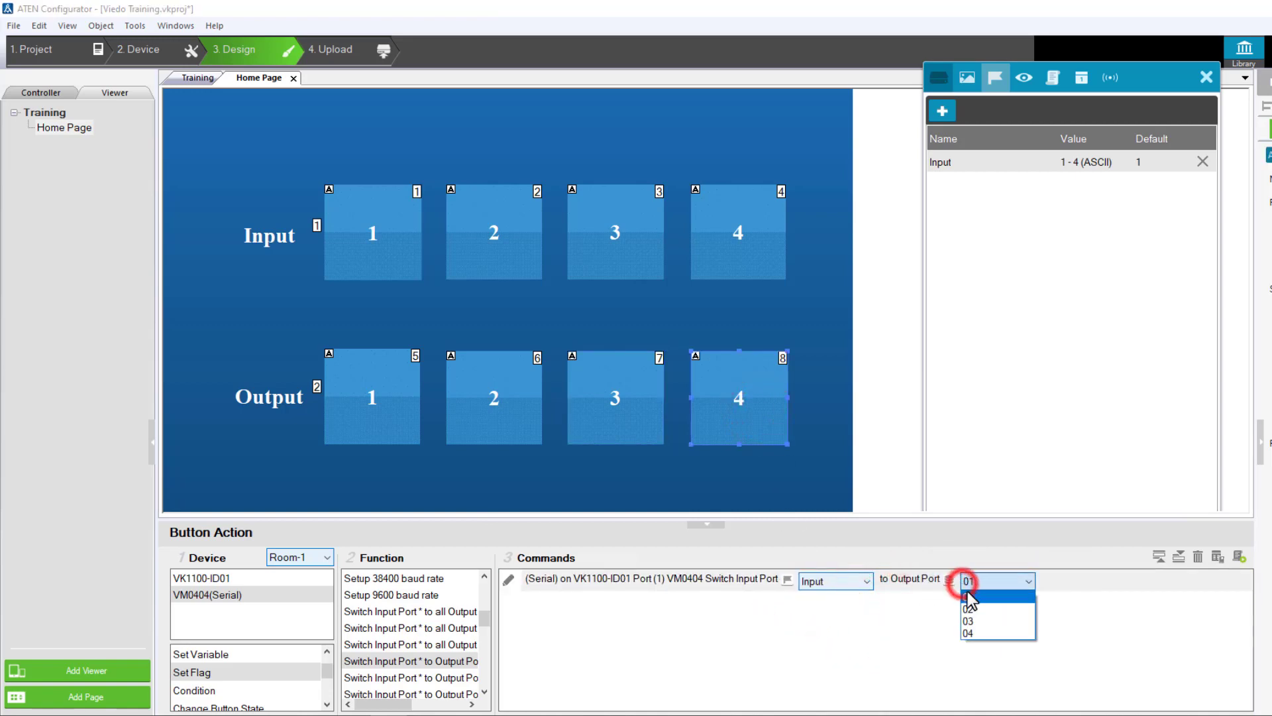
{"action": "left_click", "coordinate": [967, 630]}
{"action": "left_click", "coordinate": [878, 633]}
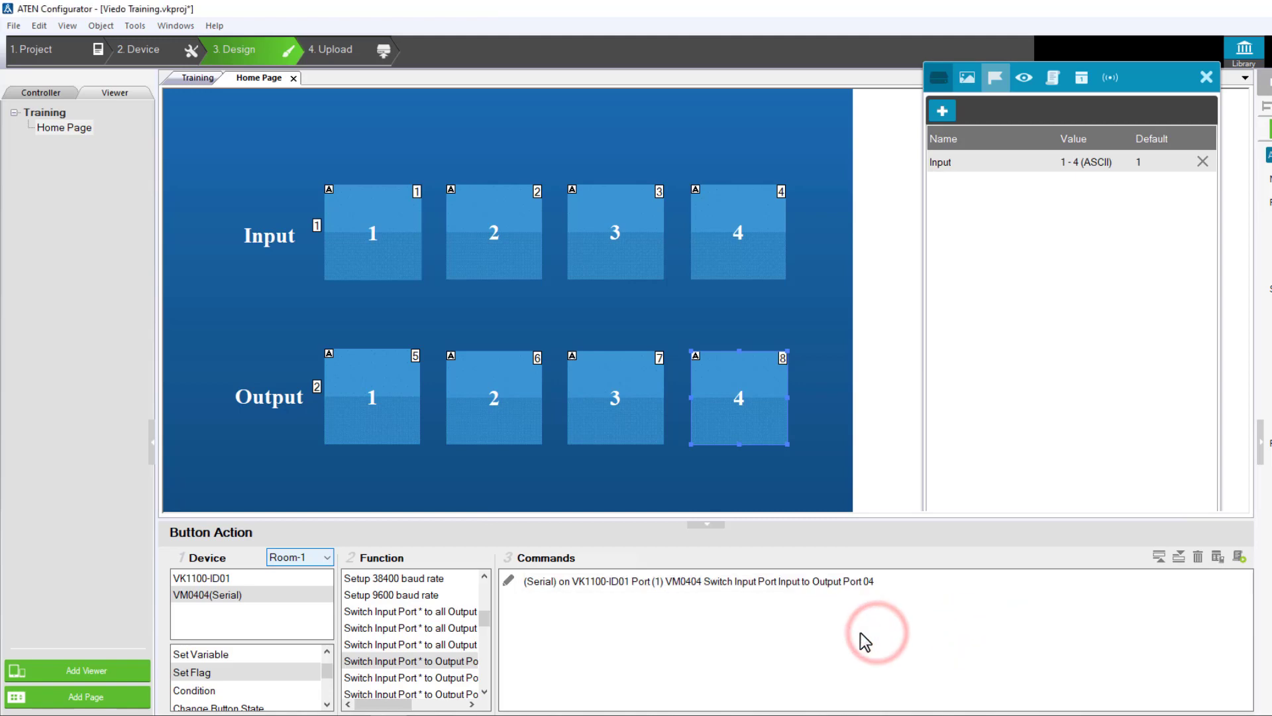